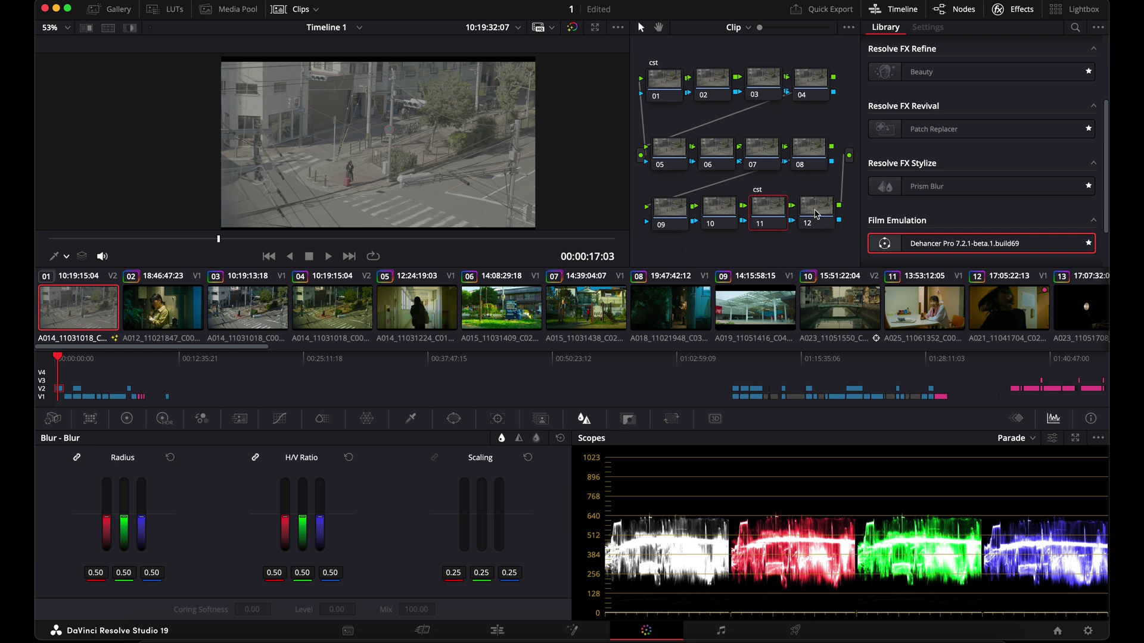
- Label node 12 "sharpen", 03 "primary", 04 "curve'", 05 "sat", 06 "ball" and 07 "ball2"
type("en")
left_click(768, 82)
type("primary")
left_click(818, 91)
type("curve'")
left_click(676, 160)
left_click(729, 159)
type("ball")
left_click(763, 157)
- Label node 08 "desat" and insert a serial node labelled "red-" directly before it
left_click(811, 160)
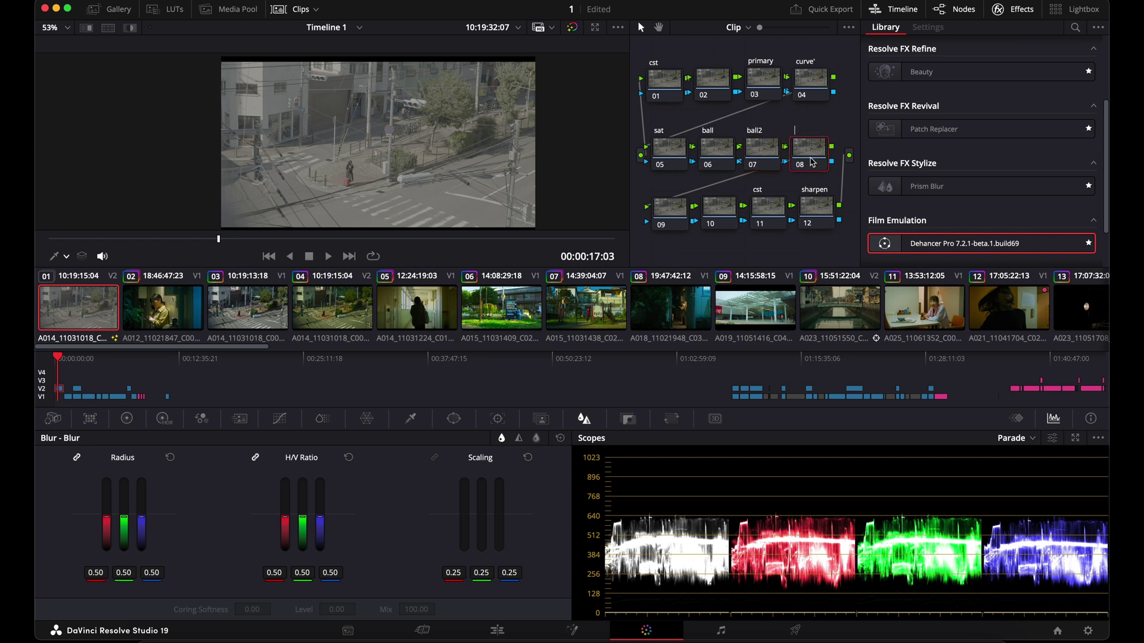
type("desat")
key("Return")
key("shift+s")
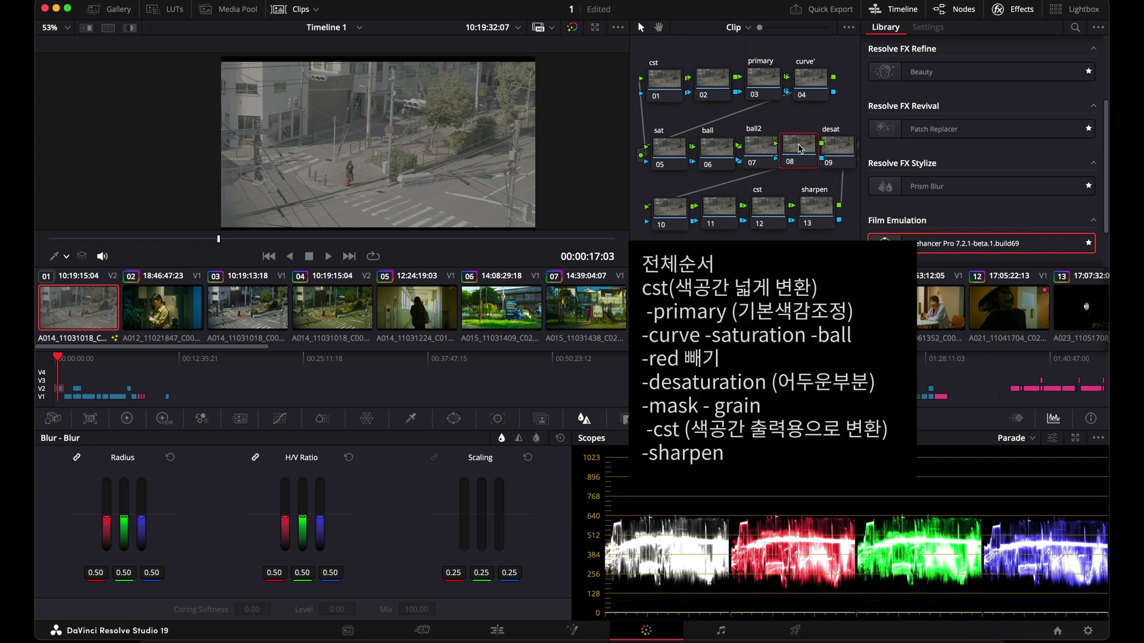
type("red-")
- Label the two unnamed nodes before the second cst node "mask" and "grain"
left_click(676, 208)
left_click(719, 209)
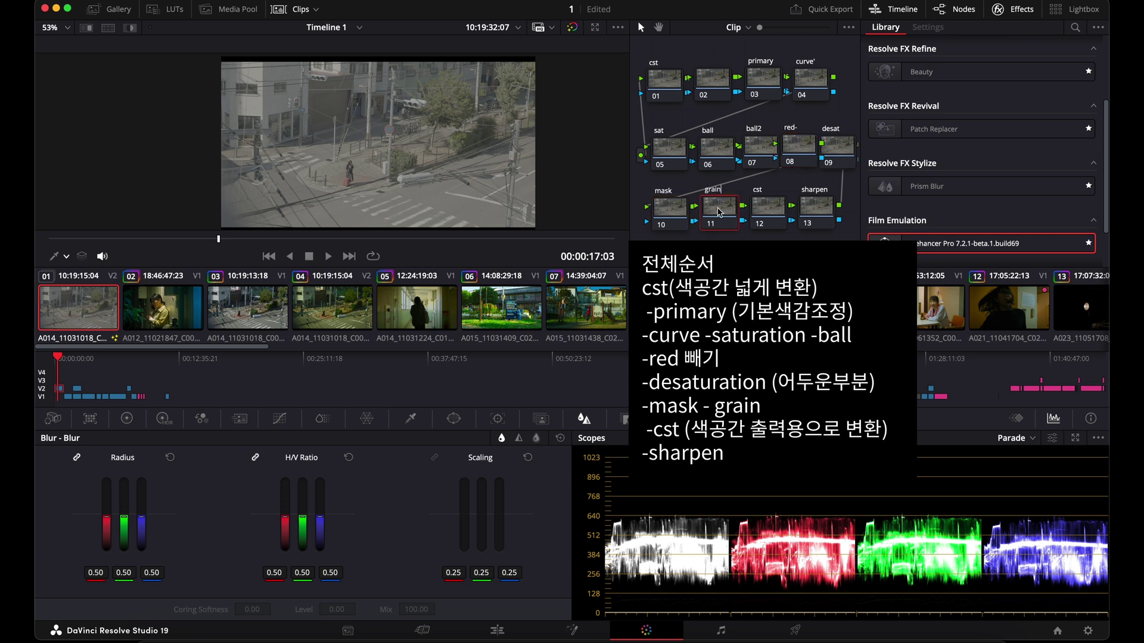
- Apply the Color Space Transform effect to the first cst node
left_click(662, 83)
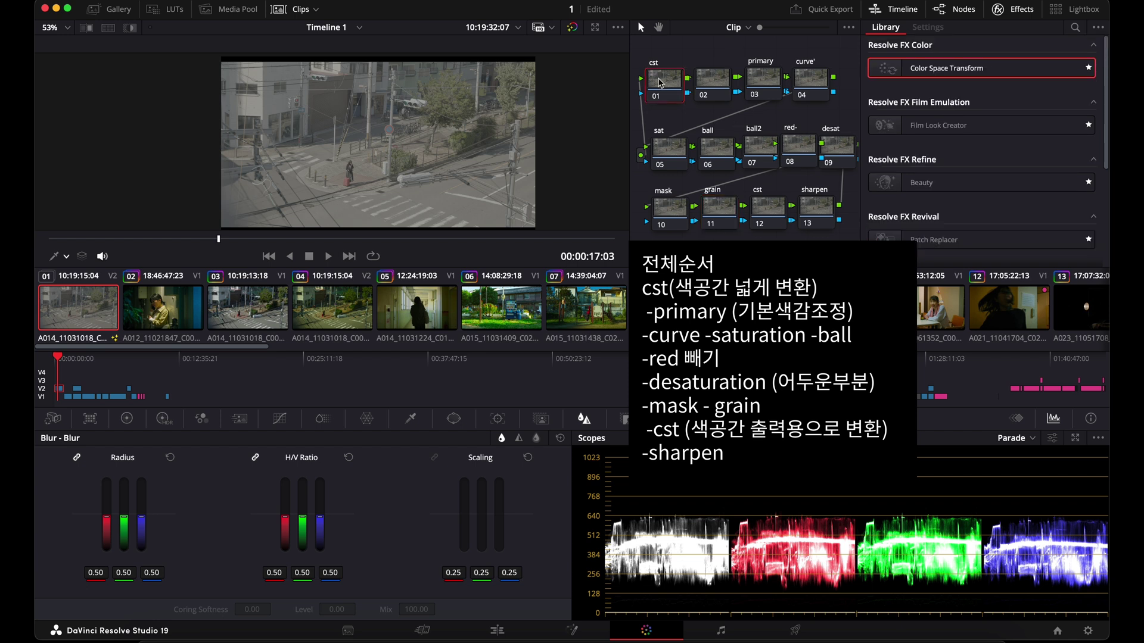
left_click_drag(663, 82, 665, 83)
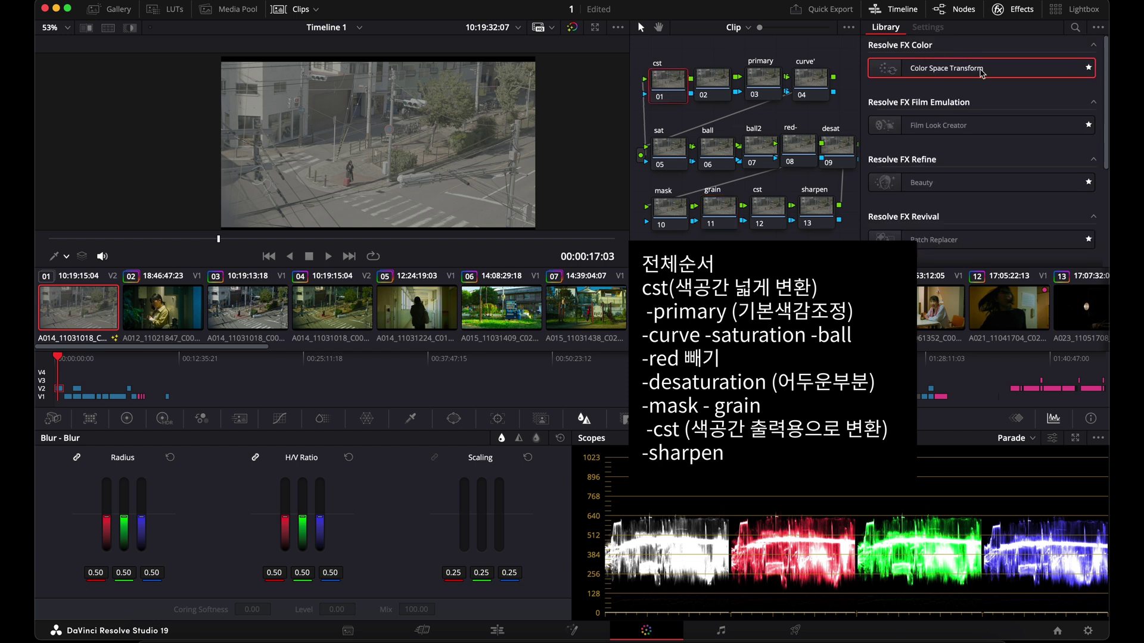
left_click_drag(982, 73, 670, 80)
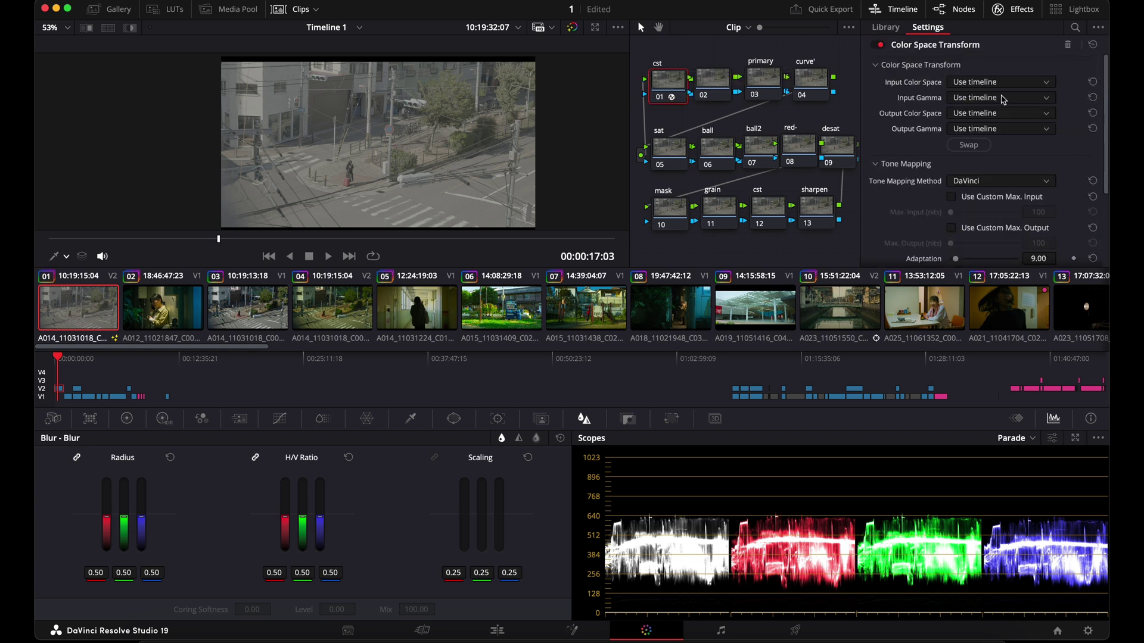
- Set the transform's input color space to Blackmagic Design Wide Gamut Gen 4 / 5 and input gamma to Blackmagic Design Film Gen 5
left_click(1023, 85)
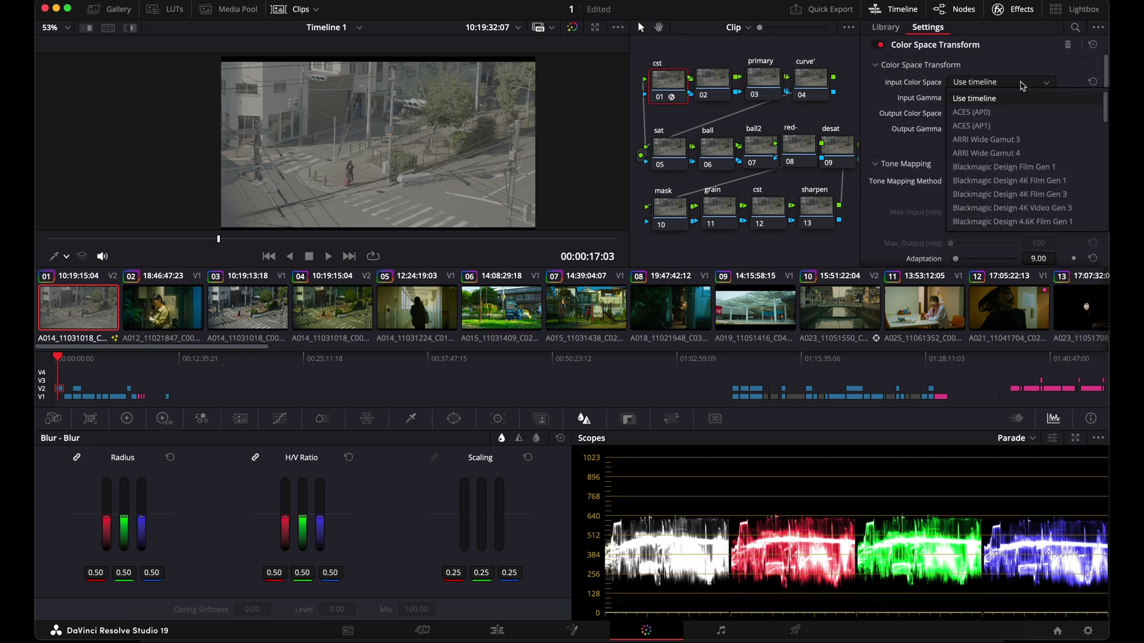
scroll(1055, 155, "down", 4)
scroll(1058, 158, "down", 2)
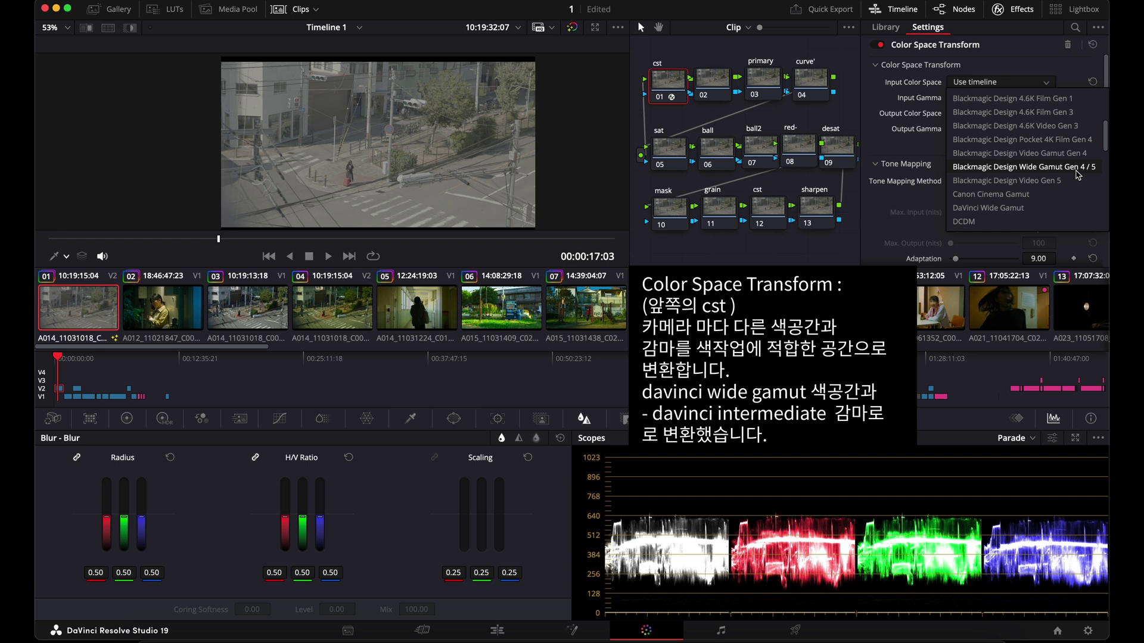
left_click(1078, 168)
left_click(1013, 97)
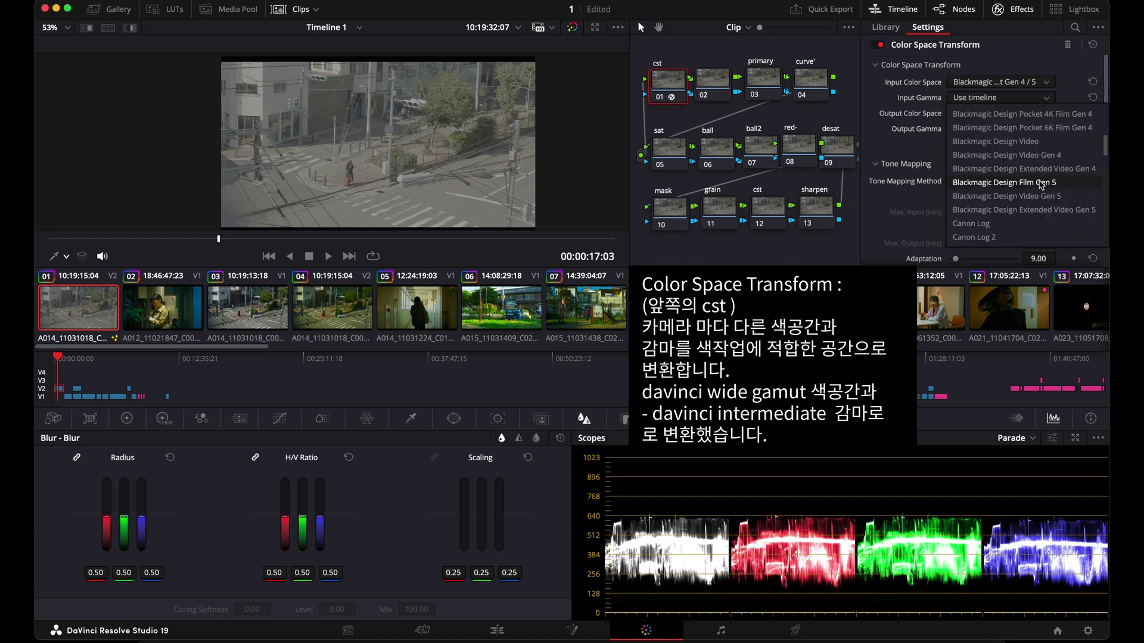
left_click(1041, 184)
- Set the first transform's output color space to DaVinci Wide Gamut and output gamma to DaVinci Intermediate
left_click(1001, 113)
scroll(1041, 182, "down", 3)
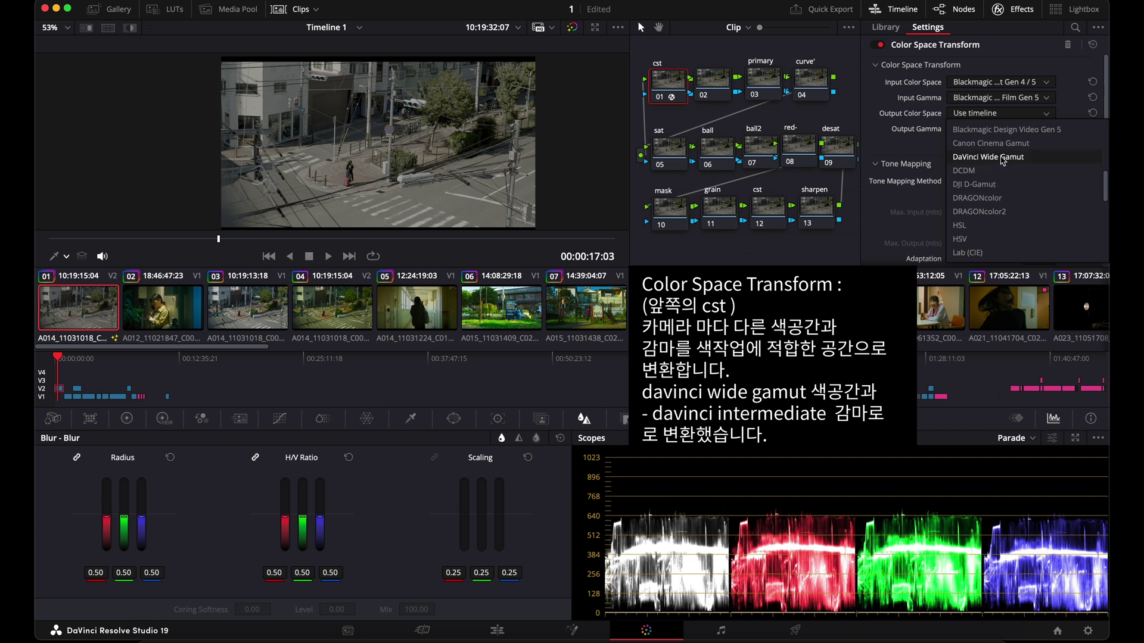
left_click(1006, 158)
left_click(1026, 129)
scroll(1010, 145, "down", 3)
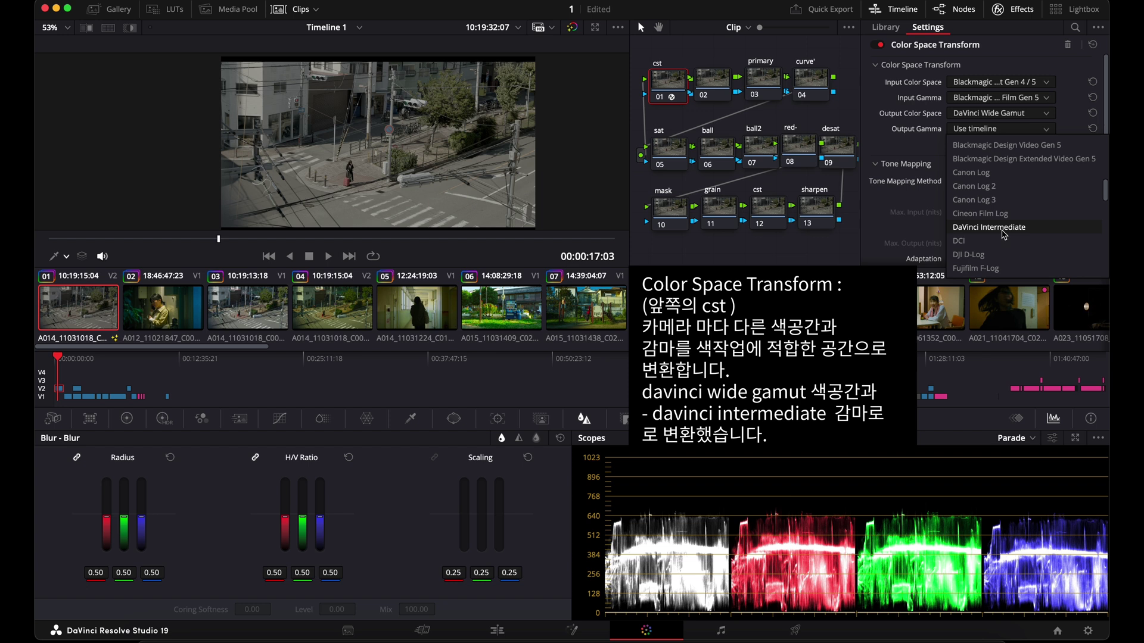
left_click(1005, 230)
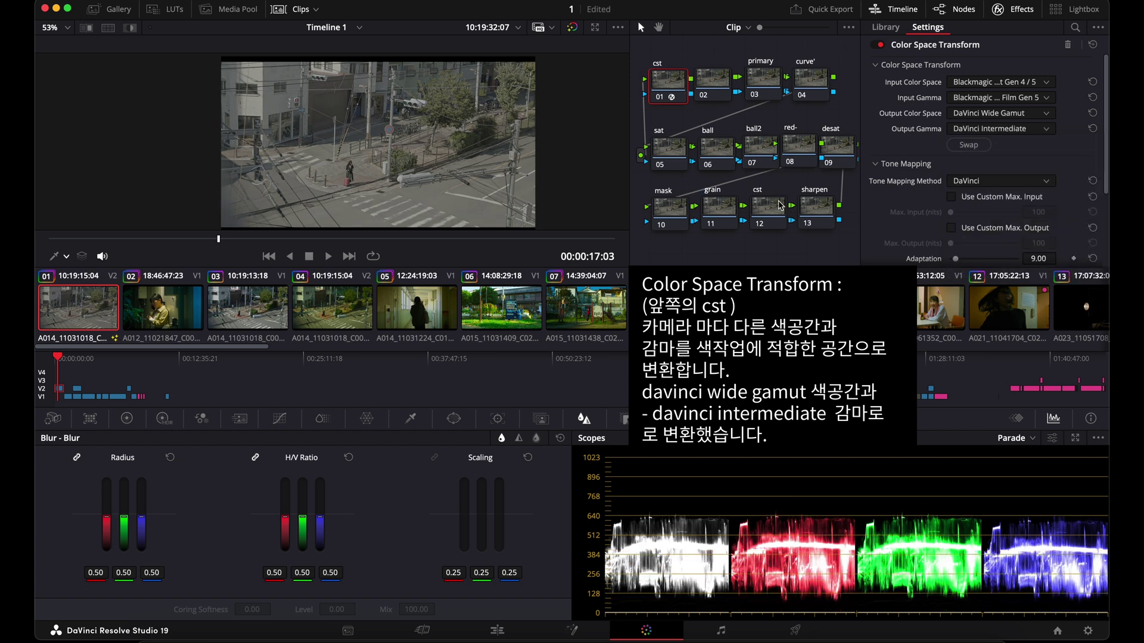
- Copy the first cst node's Color Space Transform to cst node 12 and swap its input and output settings
left_click(769, 217)
left_click_drag(769, 216, 769, 216)
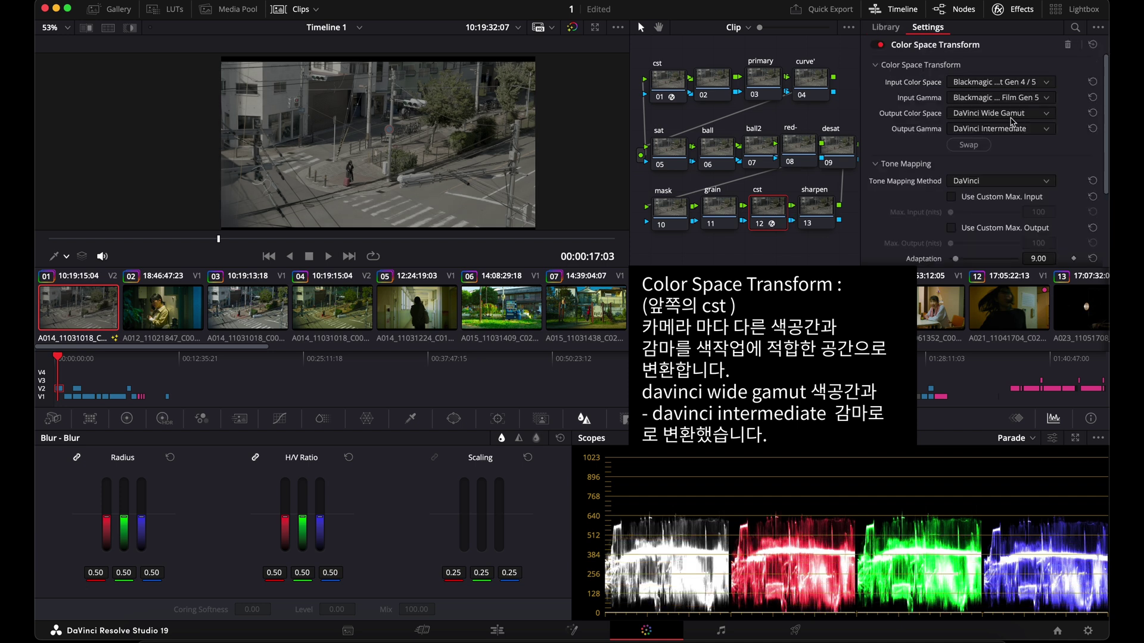
left_click(968, 146)
- Set the final cst node's output color space to Rec.709 and output gamma to Gamma 2.4
left_click(1004, 113)
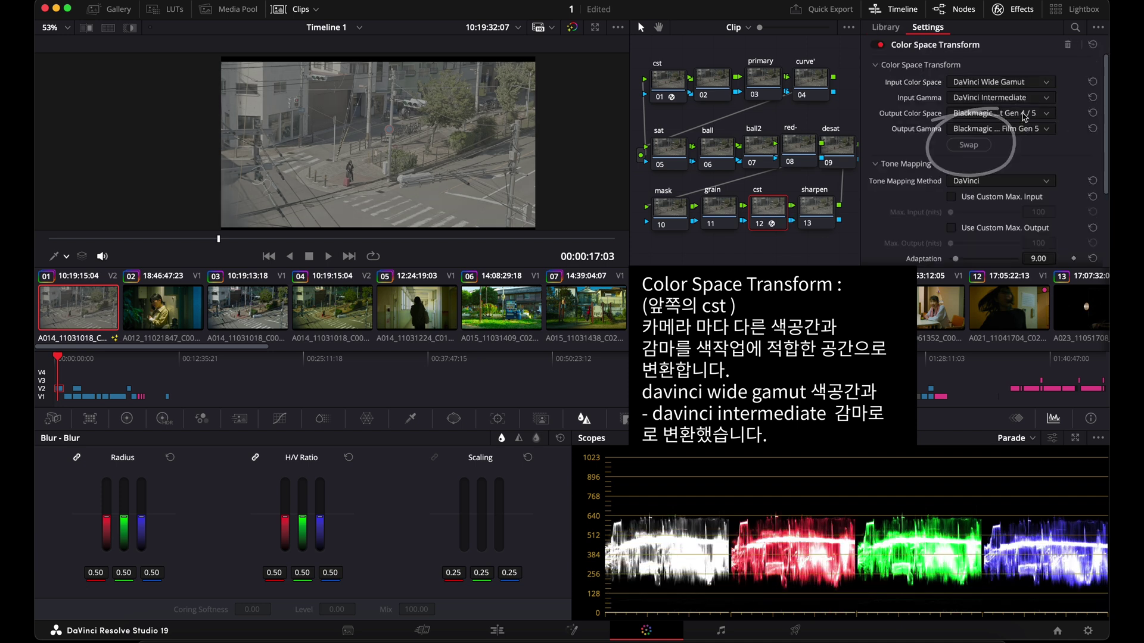
scroll(1001, 202, "down", 5)
left_click(989, 205)
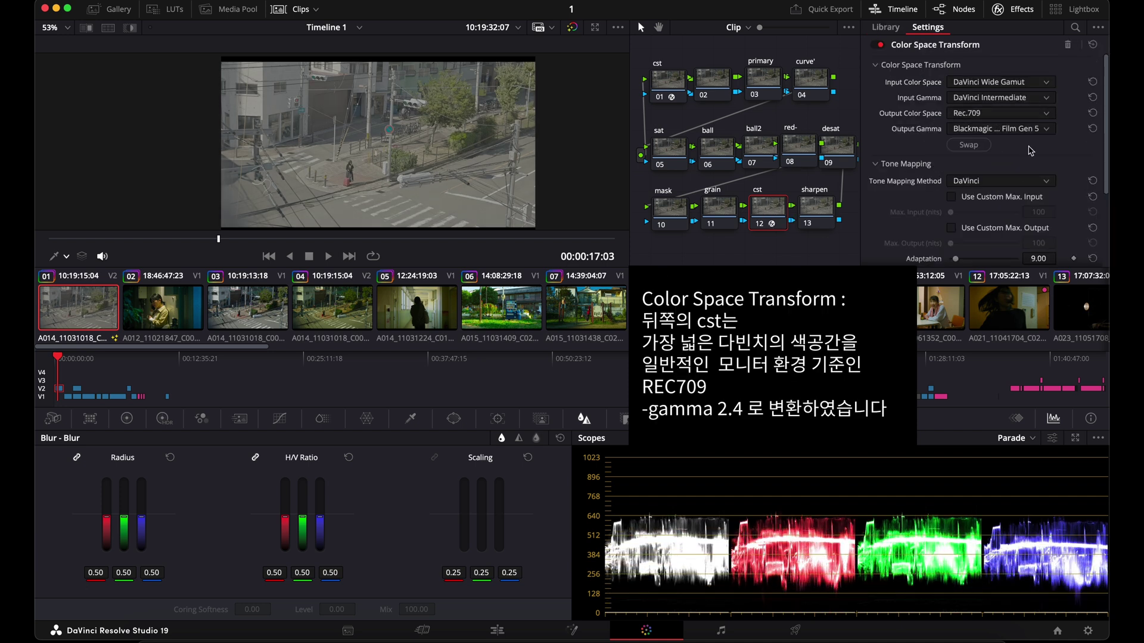
left_click(1007, 129)
scroll(1008, 220, "down", 5)
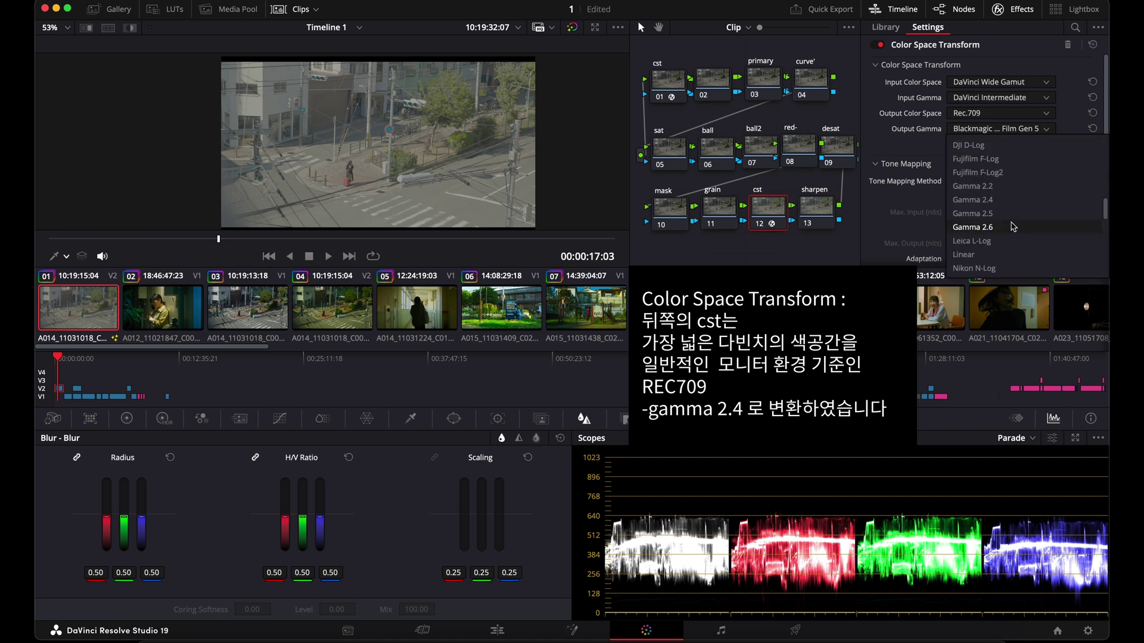
left_click(989, 214)
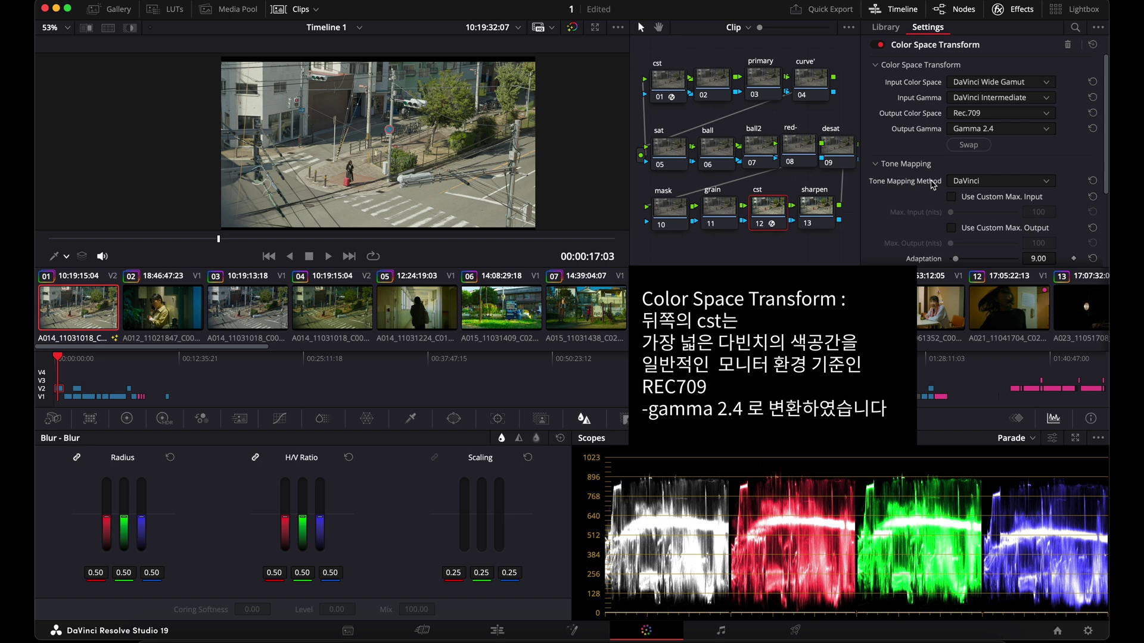
- Enlarge the viewer and grade the primary node with Temp 176.0, Tint -2.70, Lift -0.02 and Gain 0.93
left_click(773, 82)
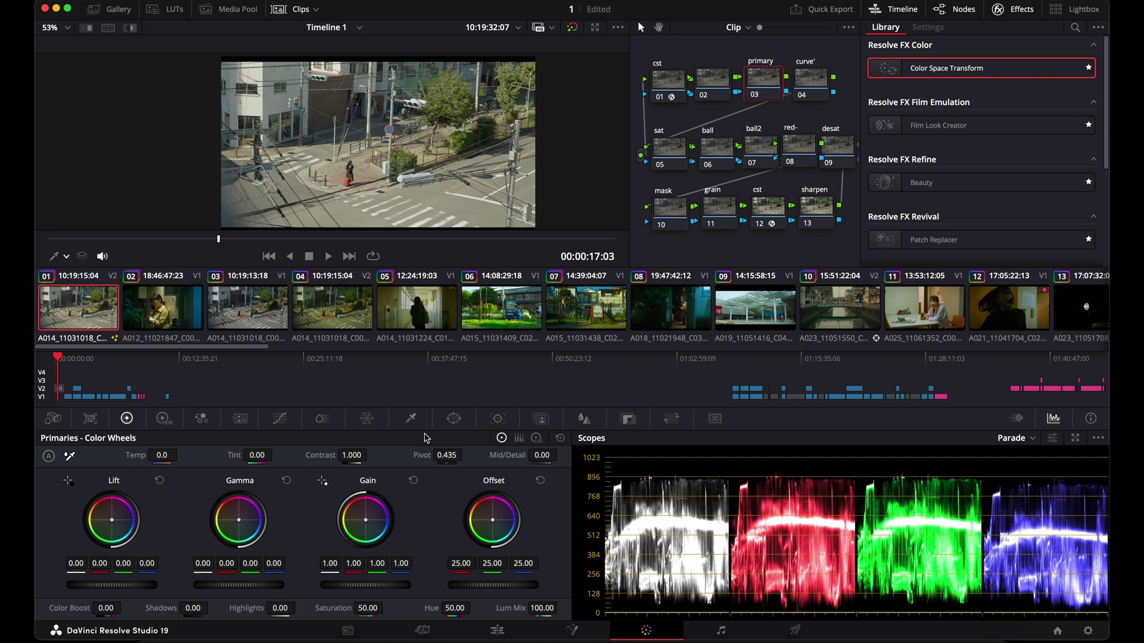
key("alt+f")
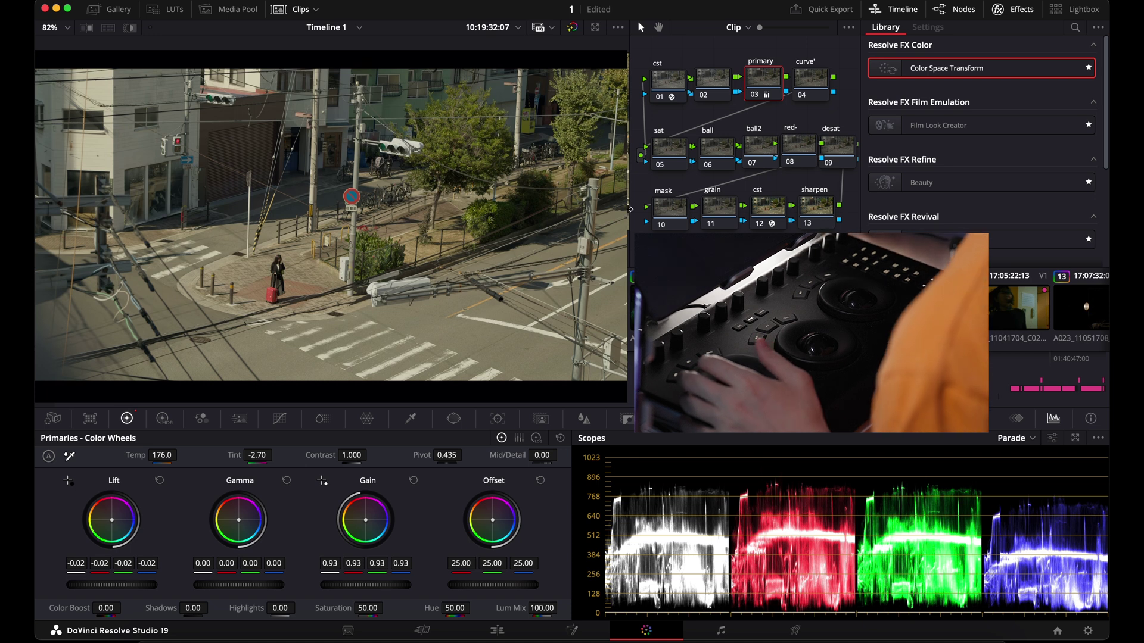
- Set the sat node's Color Boost to 6.00 and its ColorSlice red density to 0.26
left_click(674, 154)
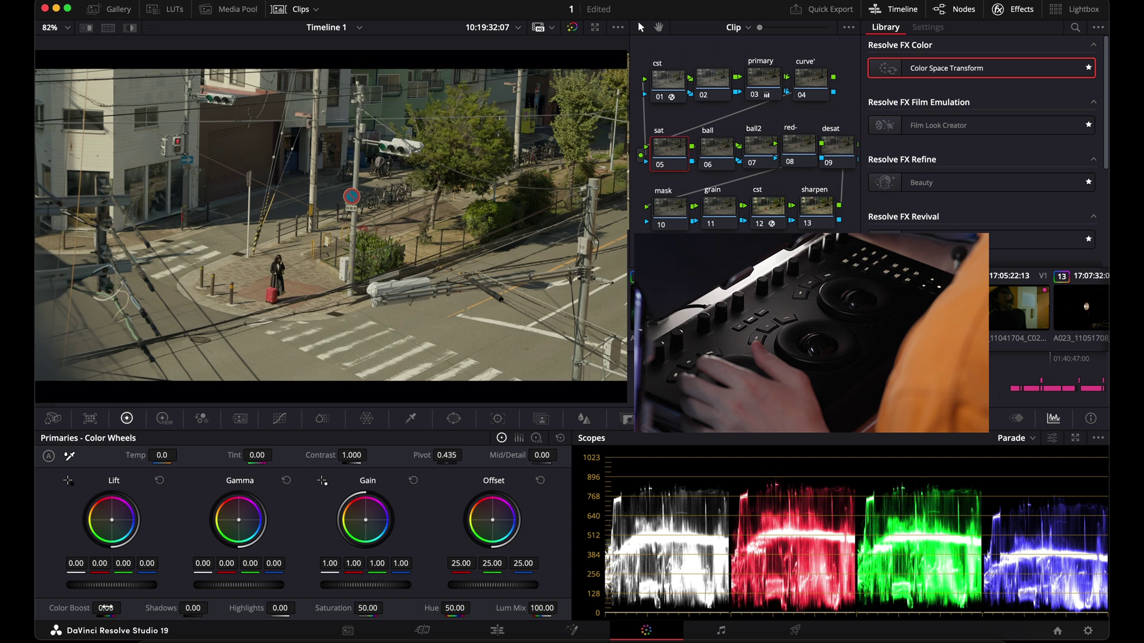
mouse_move(106, 609)
left_mouse_down()
mouse_move(126, 608)
mouse_move(107, 608)
left_mouse_up()
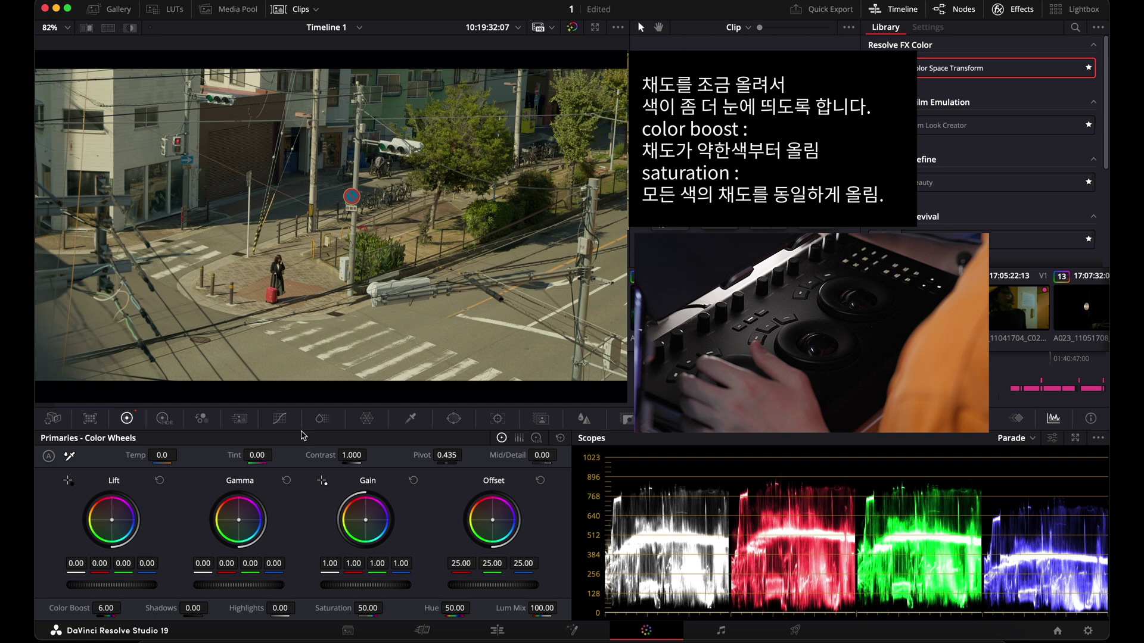
left_click(322, 420)
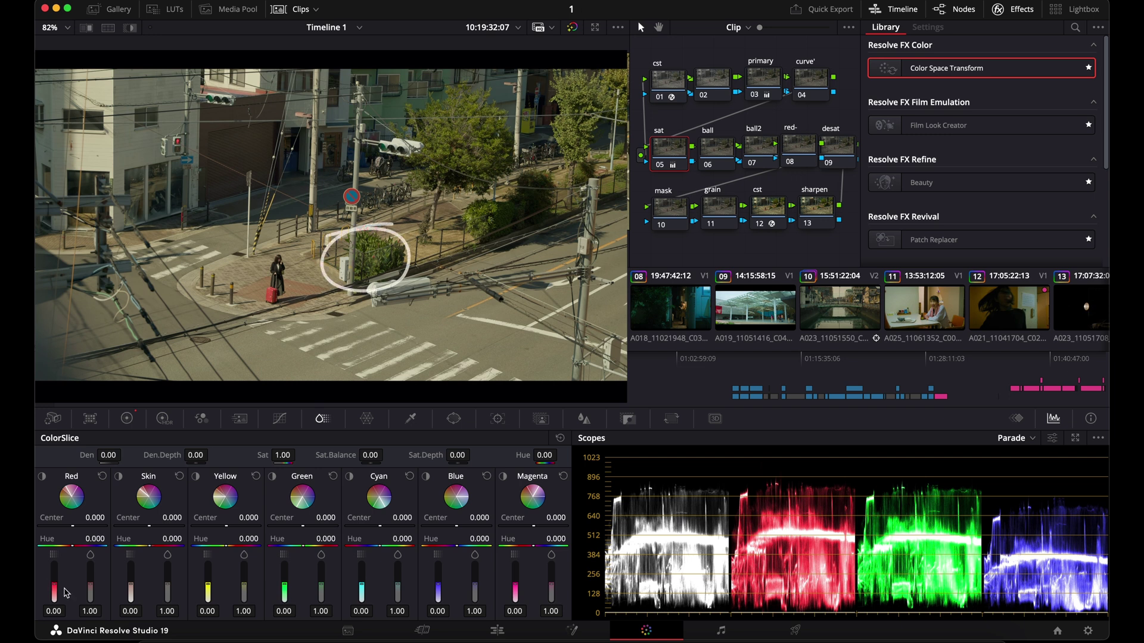
left_click_drag(56, 590, 54, 584)
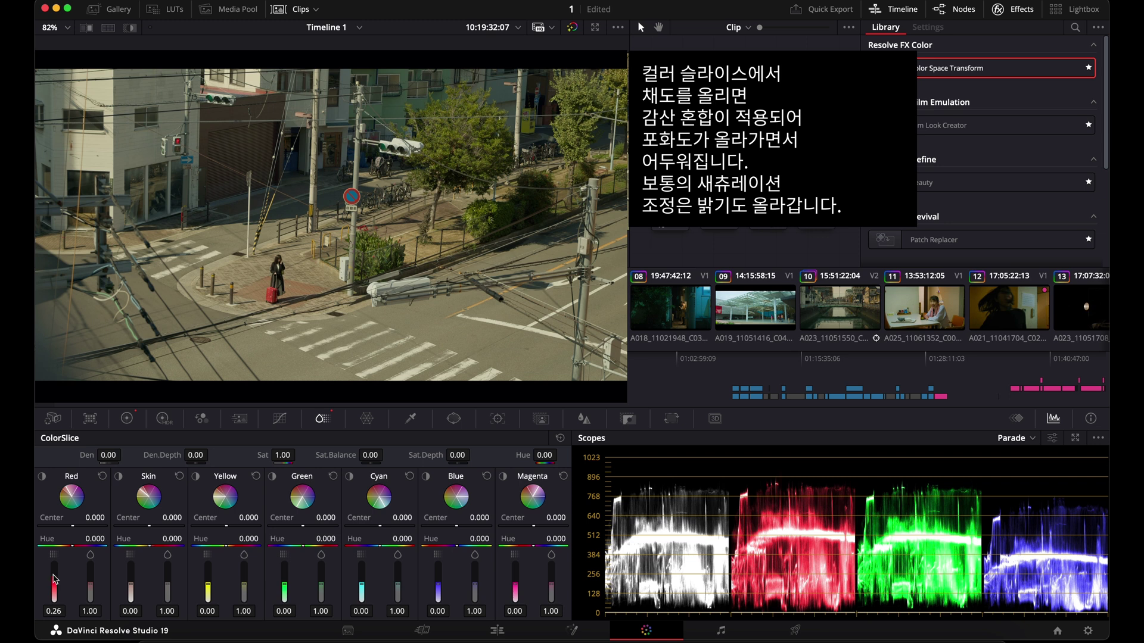
- Toggle the highlight previews of the yellow and green ColorSlice ranges to examine which image areas each one covers
left_click(197, 477)
left_click(197, 477)
left_click(198, 477)
left_click(197, 478)
left_click(197, 478)
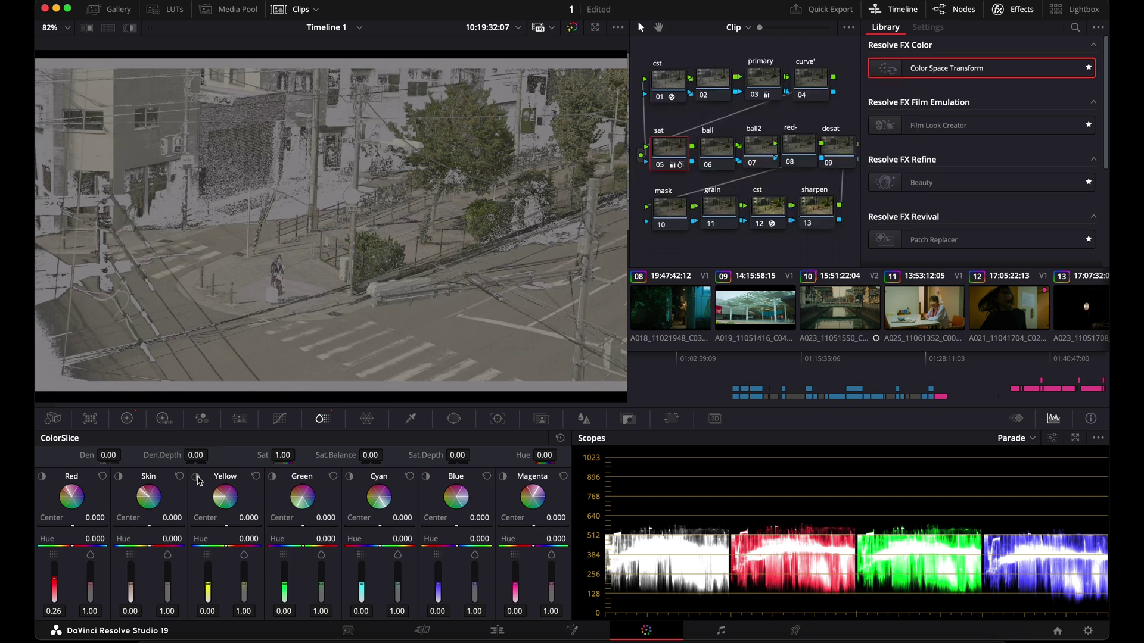
left_click(198, 478)
left_click(275, 478)
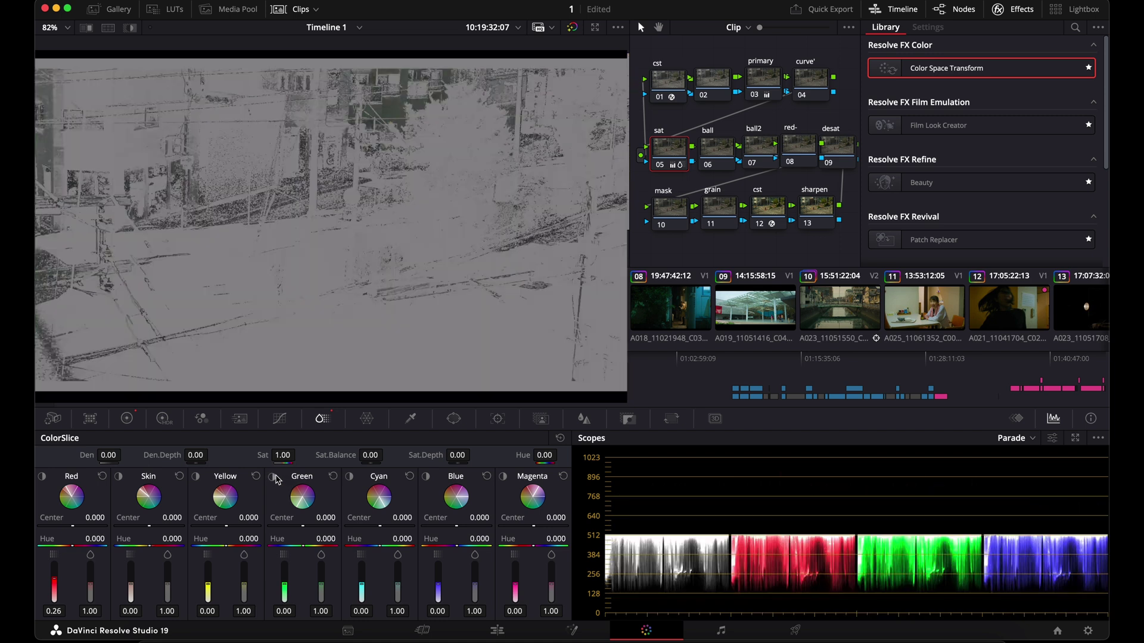
left_click(275, 478)
left_click(275, 479)
left_click(275, 478)
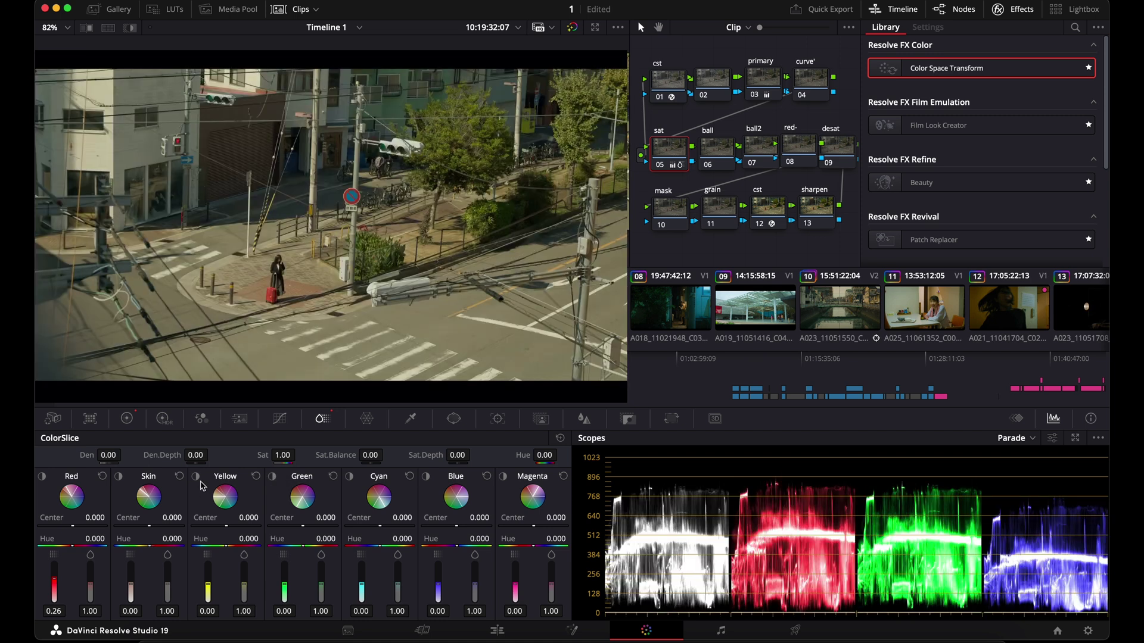
left_click(198, 477)
left_click(198, 477)
- Set the sat node's ColorSlice yellow density to 0.45 and its yellow hue to -0.208
mouse_move(207, 601)
left_mouse_down()
mouse_move(207, 571)
mouse_move(209, 581)
left_mouse_up()
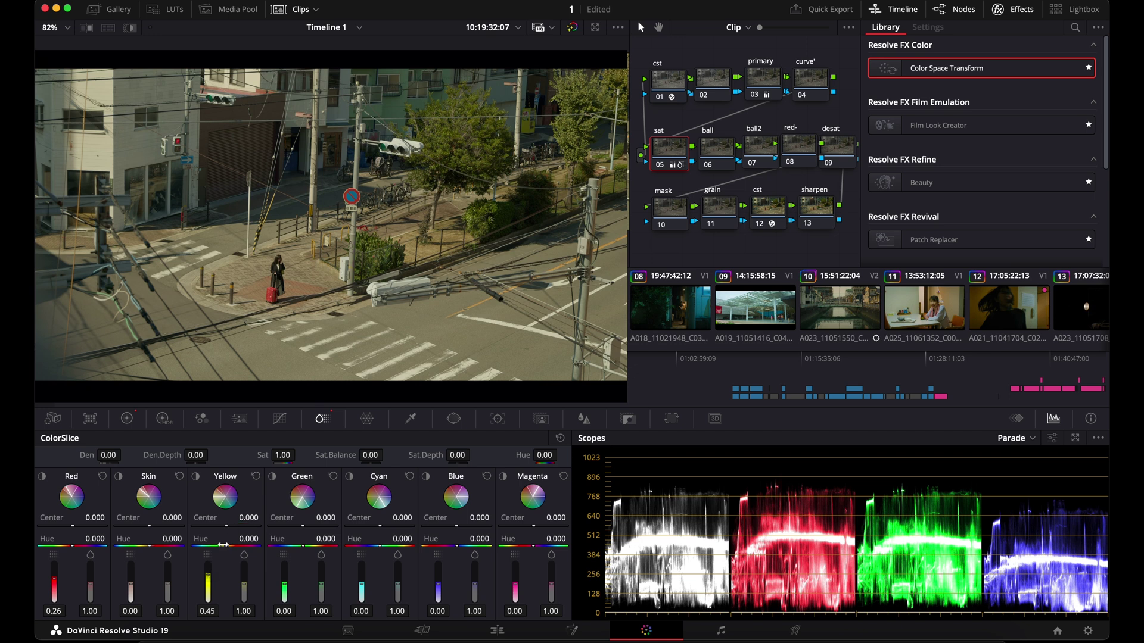
left_click_drag(225, 545, 229, 545)
key("ctrl+z")
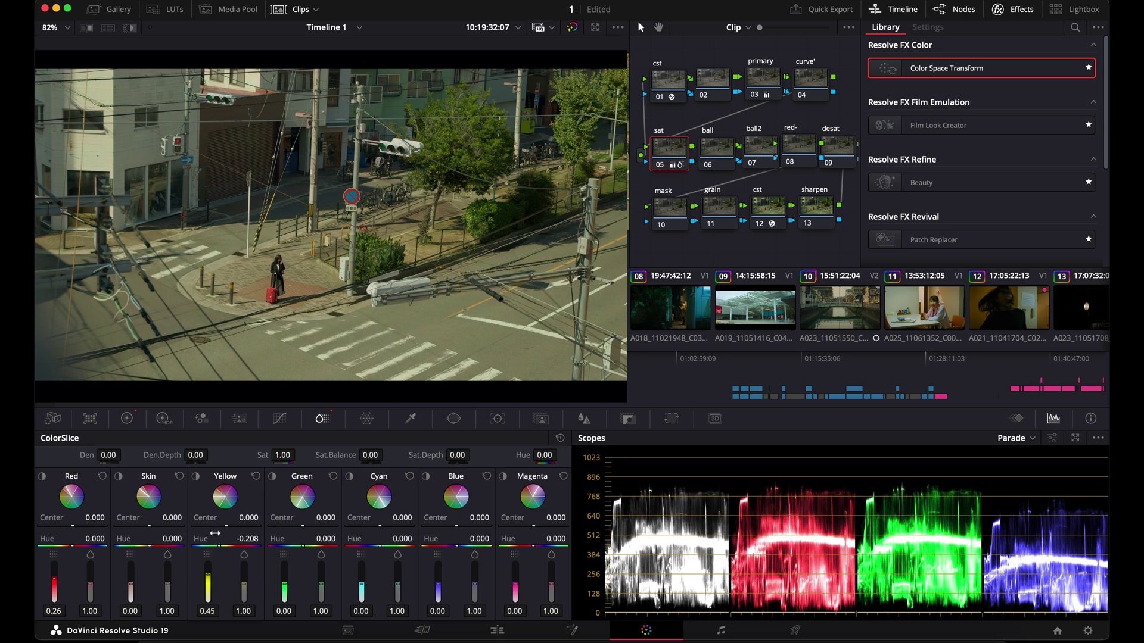
- Balance the ball node's gain to red 0.98, green 1.02 and blue 1.02, and subtly adjust the gamma in the ball2 node
left_click(727, 156)
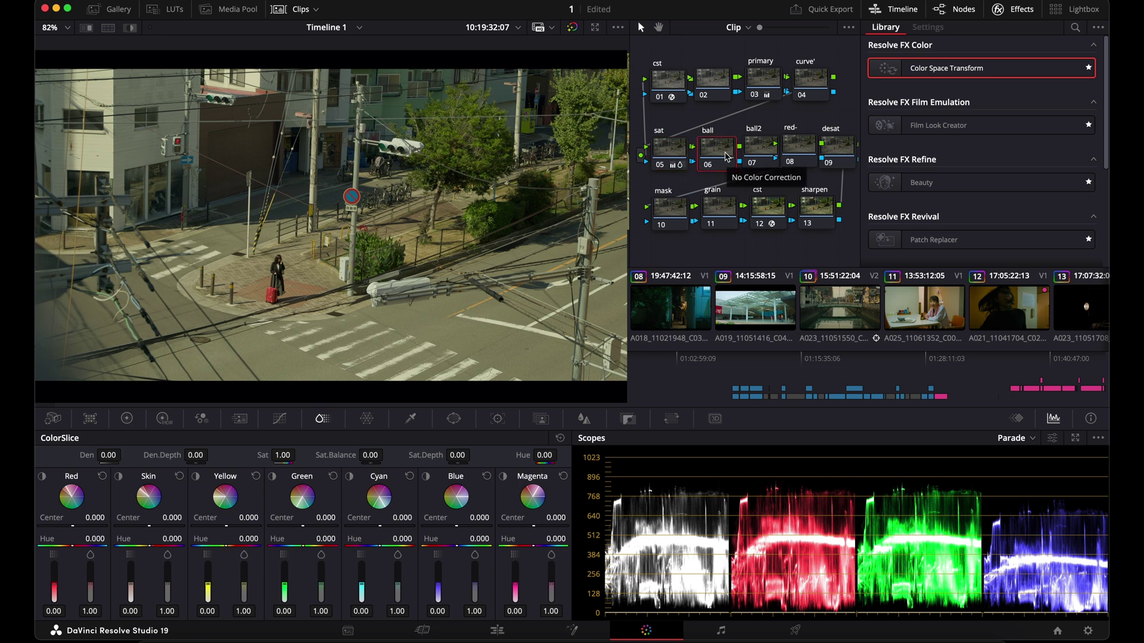
left_click(127, 418)
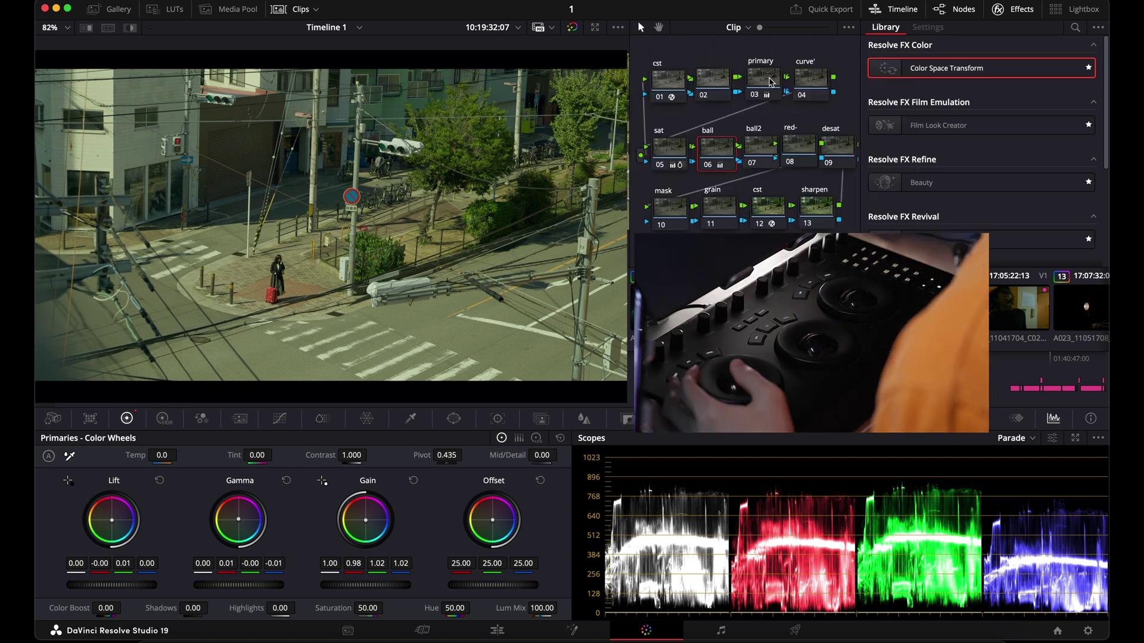
left_click(767, 149)
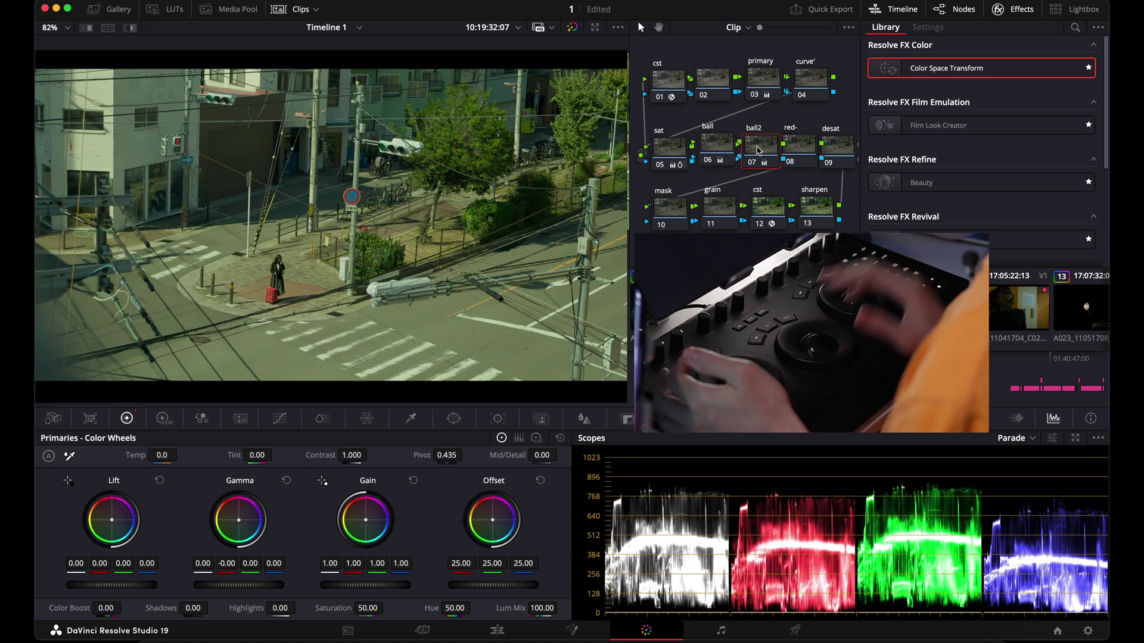
- Toggle the ball and ball2 nodes off and on together to compare the image with and without the color balance
left_click(715, 154, "shift")
key("ctrl+d")
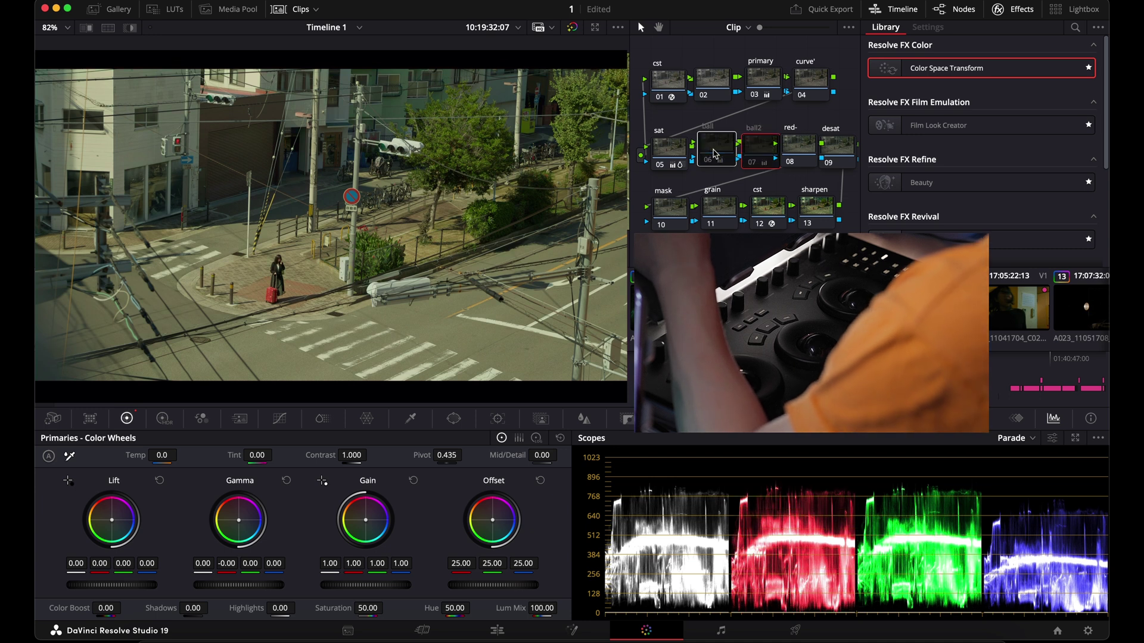
key("ctrl+d")
key("ctrl+d")
key("ctrl+d")
key("ctrl+d")
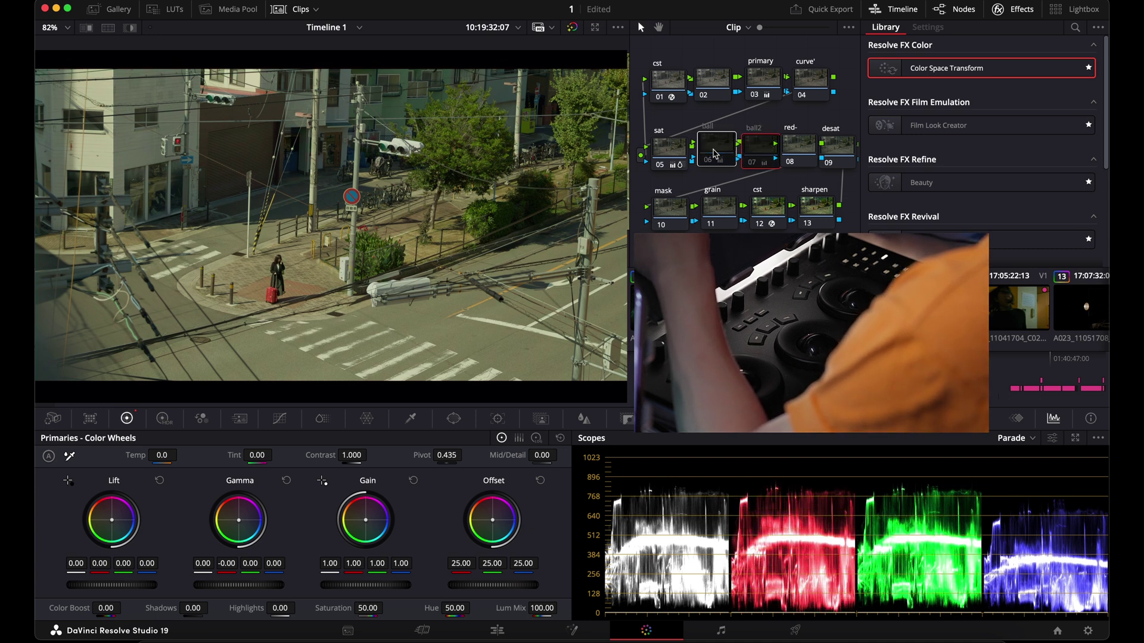
key("ctrl+d")
key("ctrl+d")
key("ctrl+d")
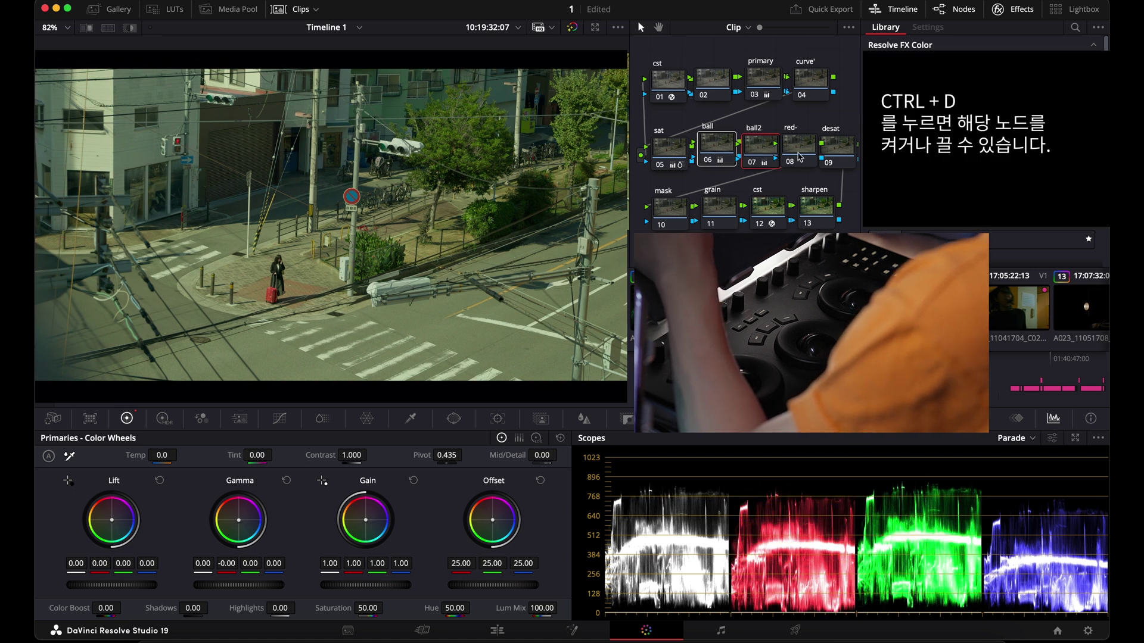
- Desaturate the shadows in the desat node with a Lum Vs Sat curve, placing the darkest point at zero and another at luminance 0.34, saturation 1.03
key("alt+shift+apostrophe")
key("alt+shift+apostrophe")
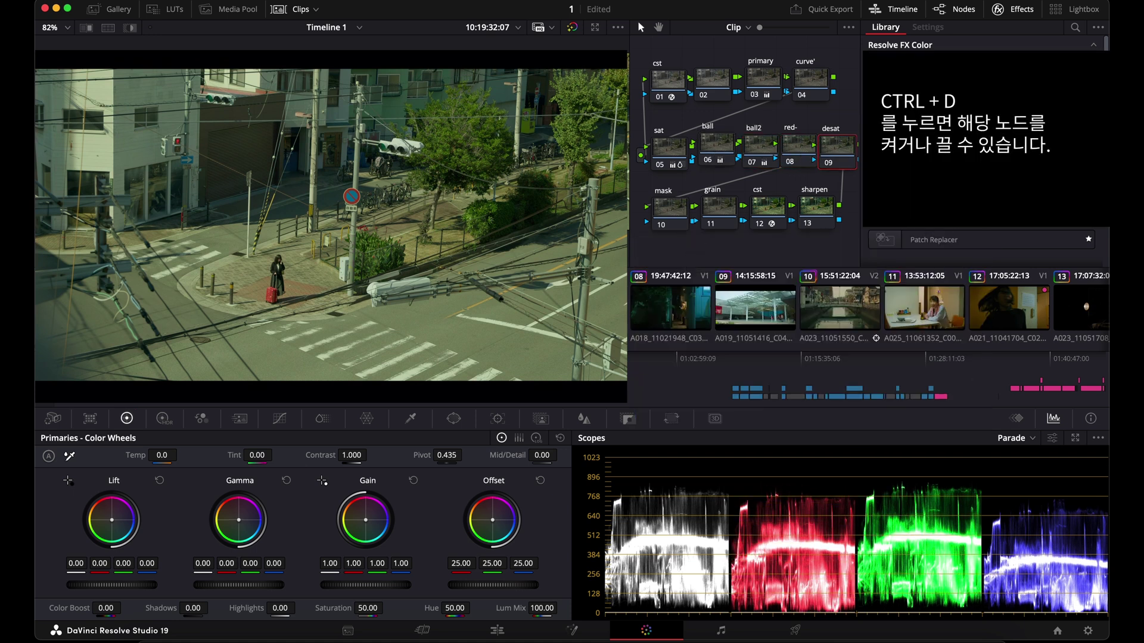
left_click(280, 419)
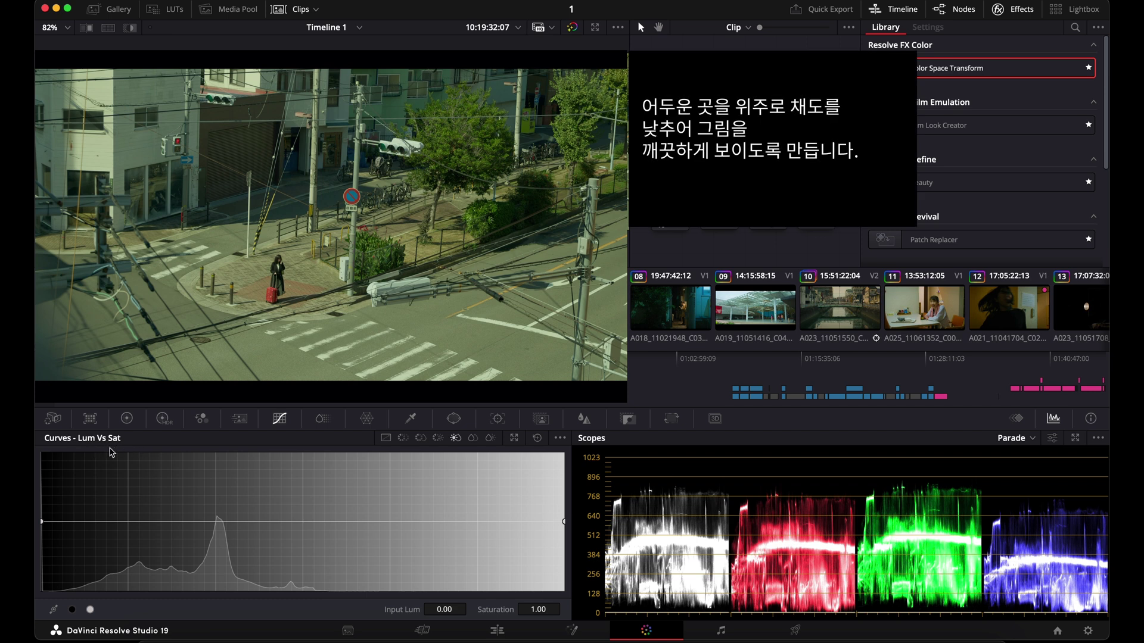
left_click(221, 523)
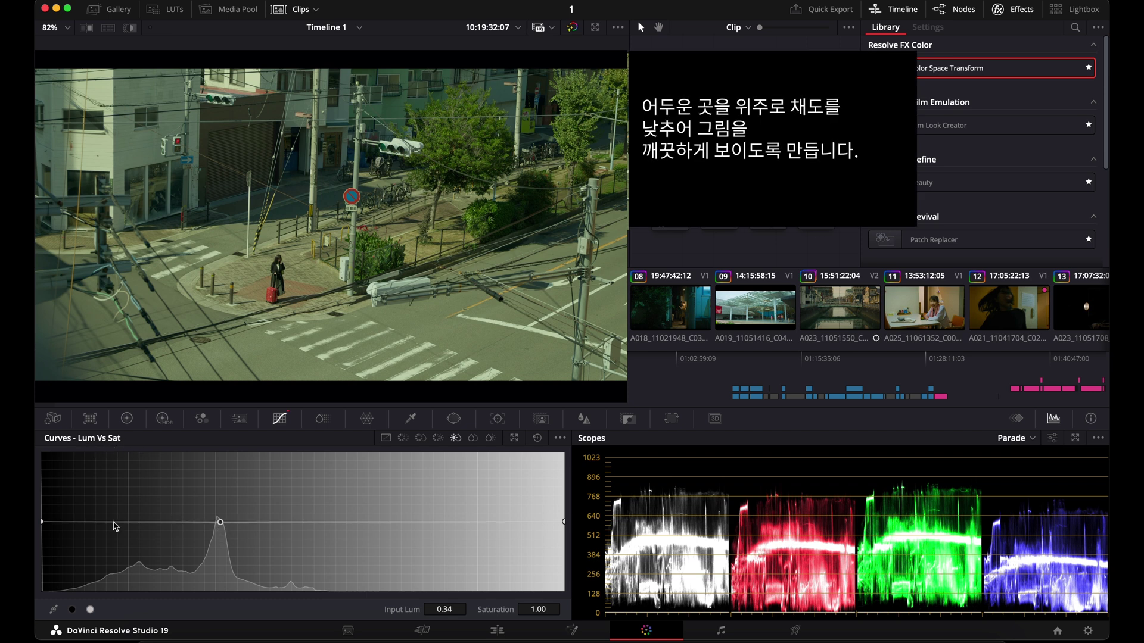
left_click_drag(43, 523, 55, 636)
mouse_move(222, 524)
left_mouse_down()
mouse_move(226, 571)
mouse_move(214, 507)
mouse_move(208, 553)
mouse_move(218, 526)
left_mouse_up()
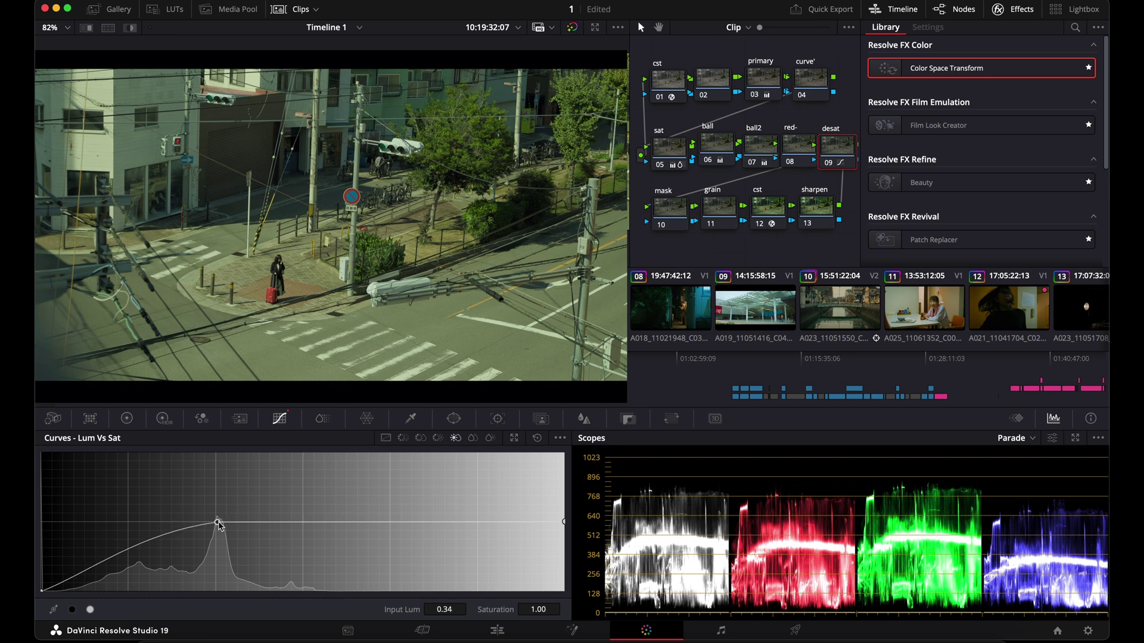
left_click_drag(220, 525, 222, 523)
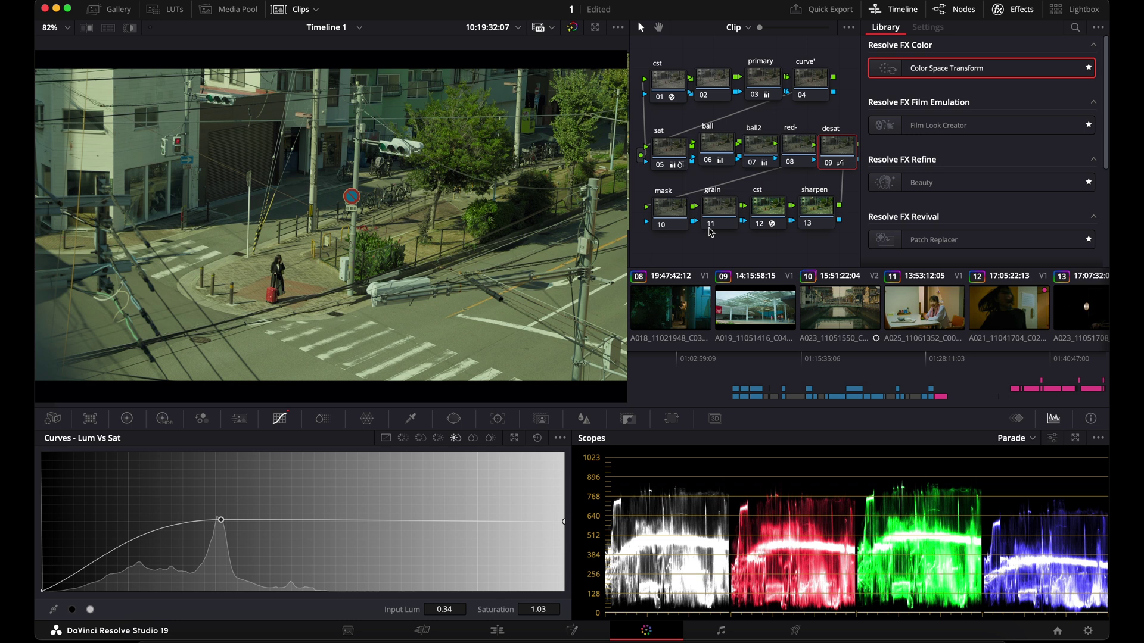
- Add an inverted circular window around the frame's center in the mask node, with size 57.08, aspect 77.20 and Soft 1 at 4.78
left_click(671, 215)
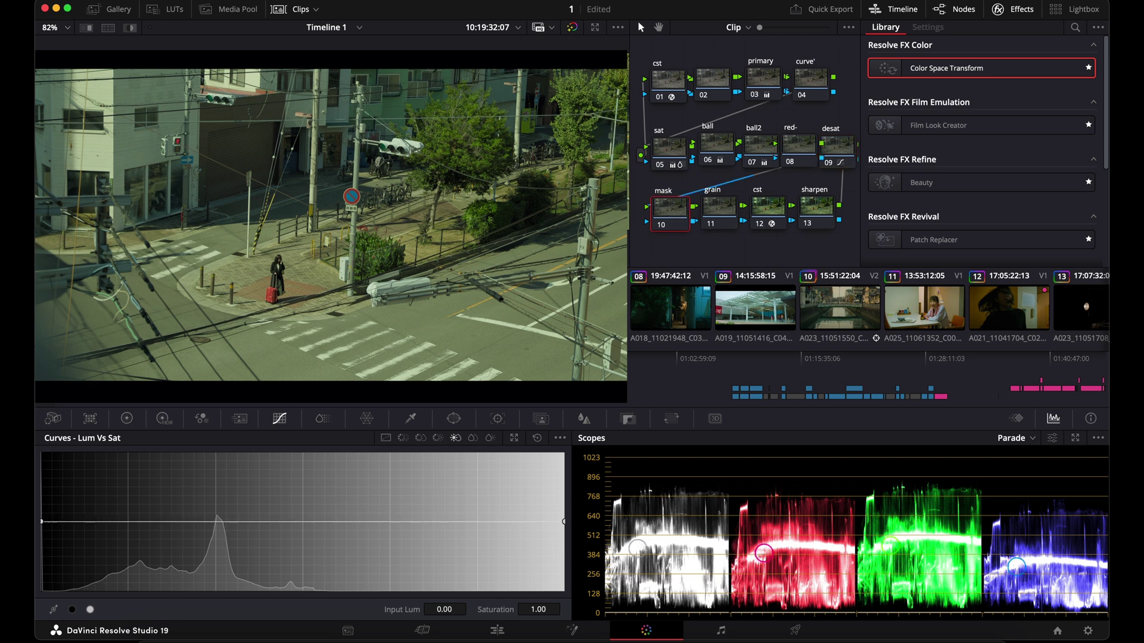
key("alt+f")
scroll(432, 140, "down", 2)
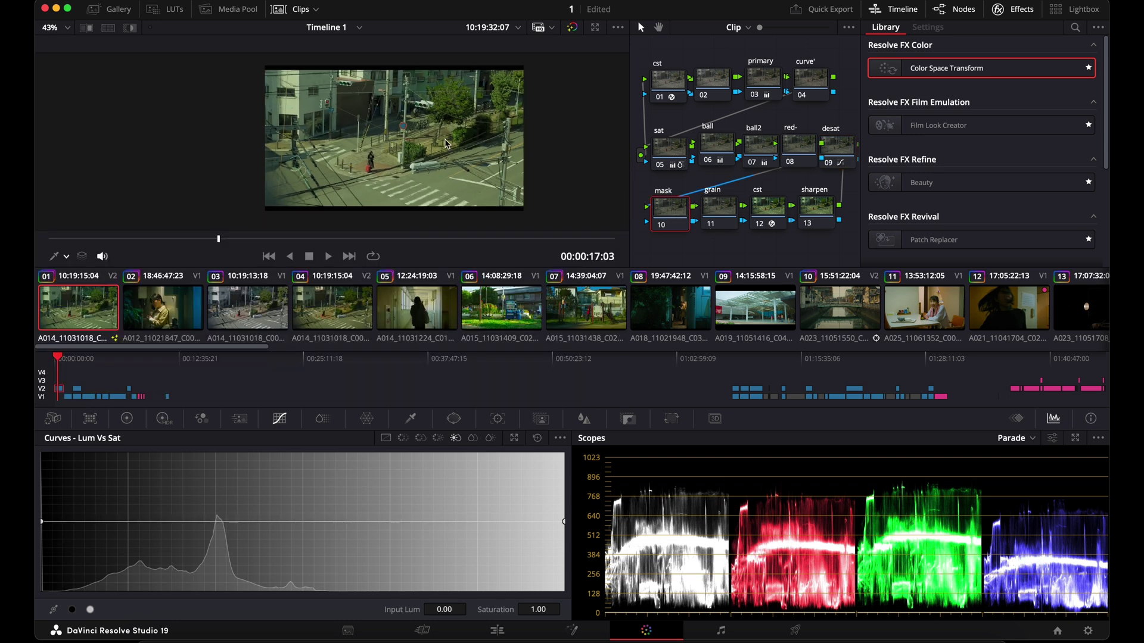
left_click(455, 419)
left_click(62, 518)
left_click_drag(430, 138, 520, 135)
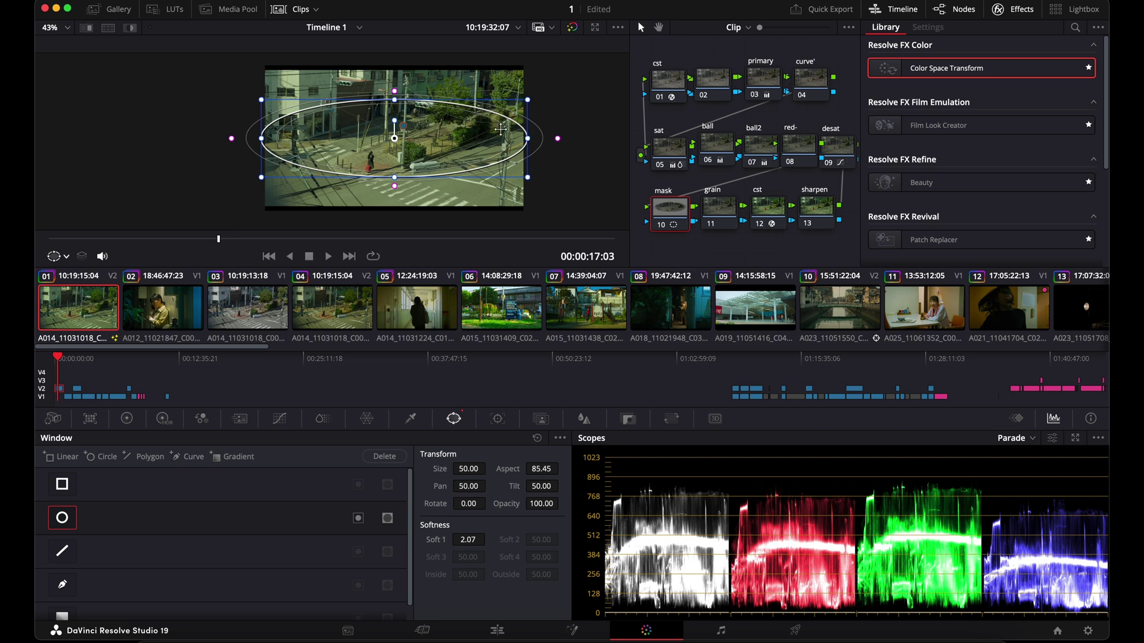
left_click_drag(395, 102, 398, 78)
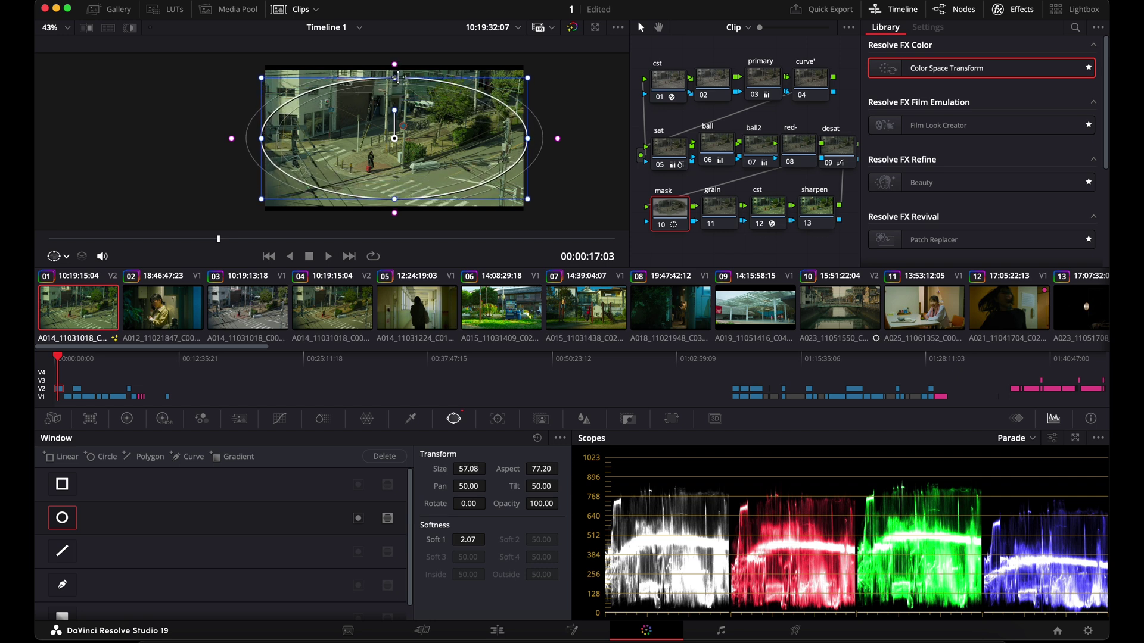
left_click_drag(564, 140, 564, 141)
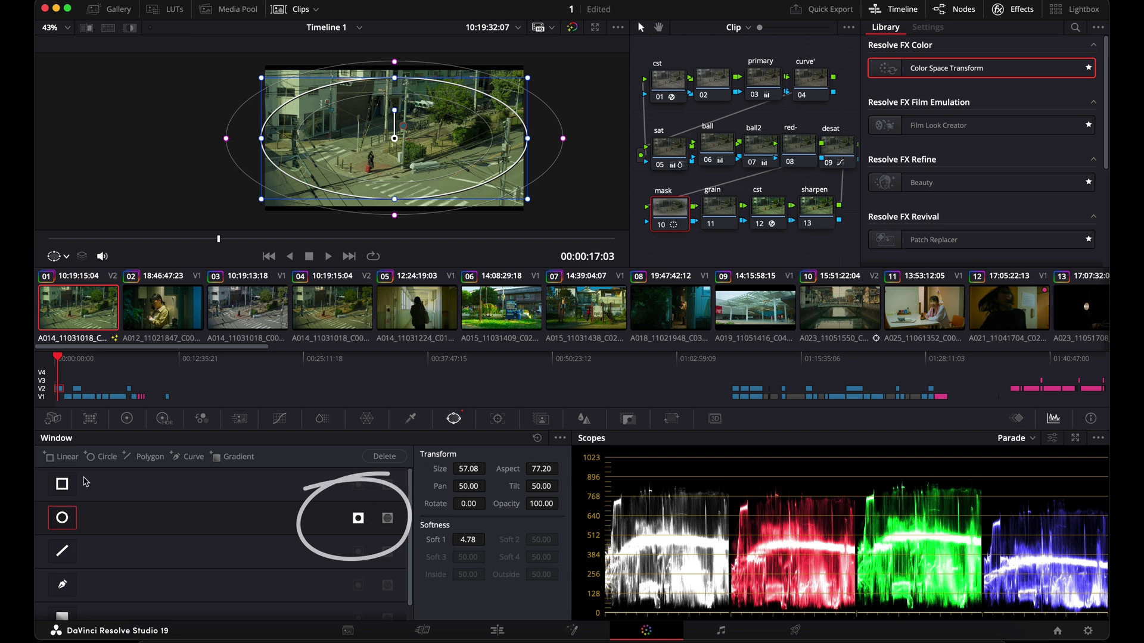
- Darken the area outside the mask node's window by lowering all gamma channels to -0.02
left_click(126, 418)
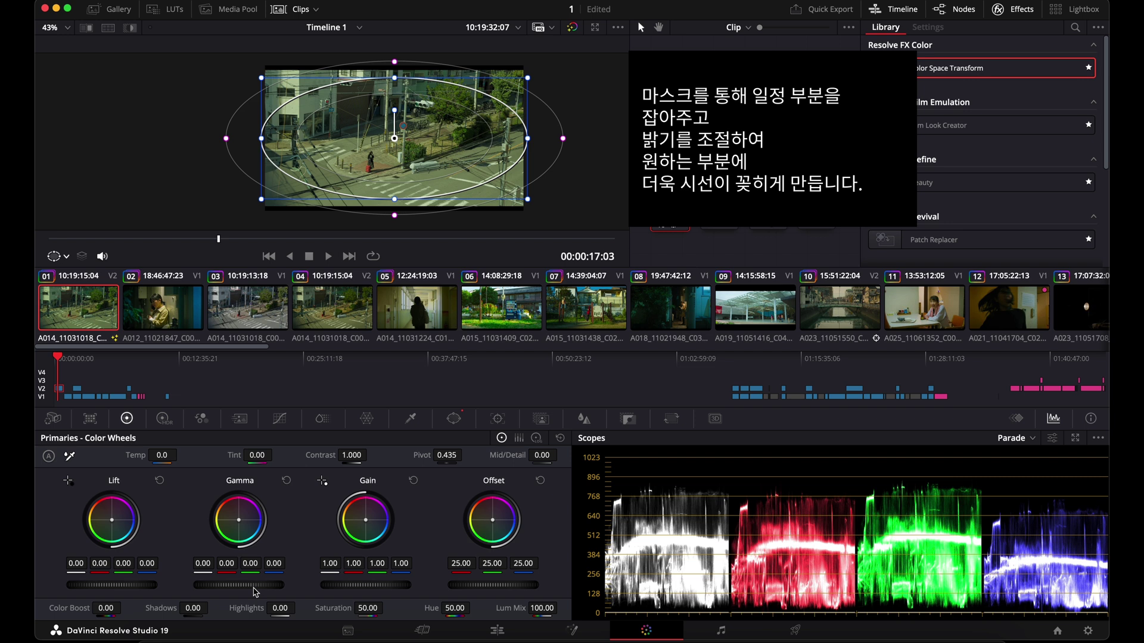
left_click_drag(256, 590, 240, 590)
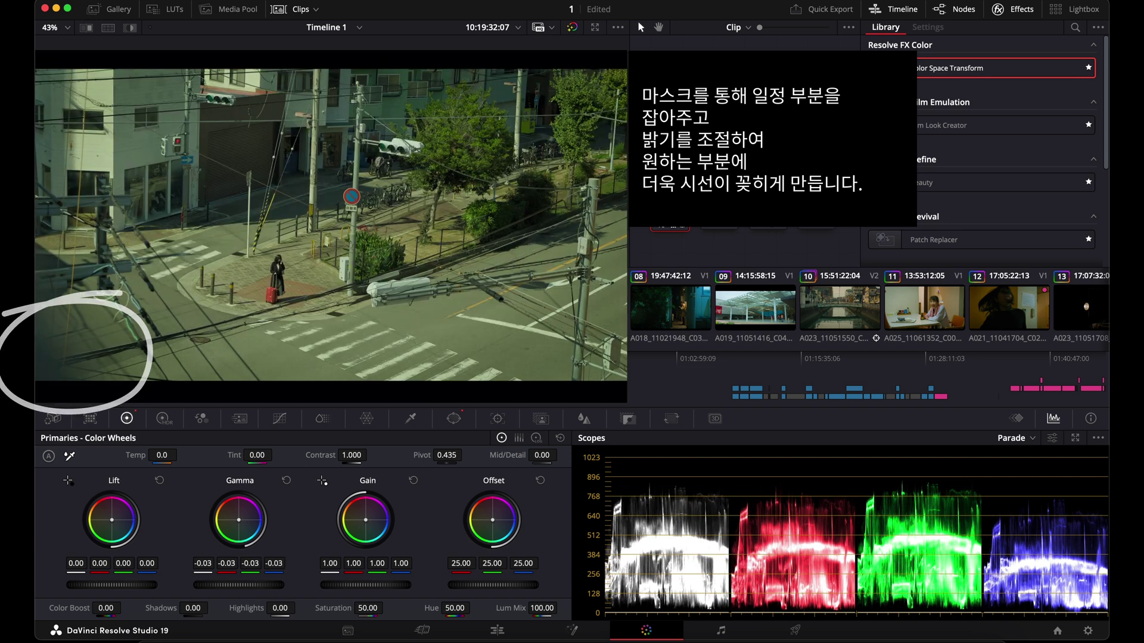
left_click_drag(227, 585, 231, 585)
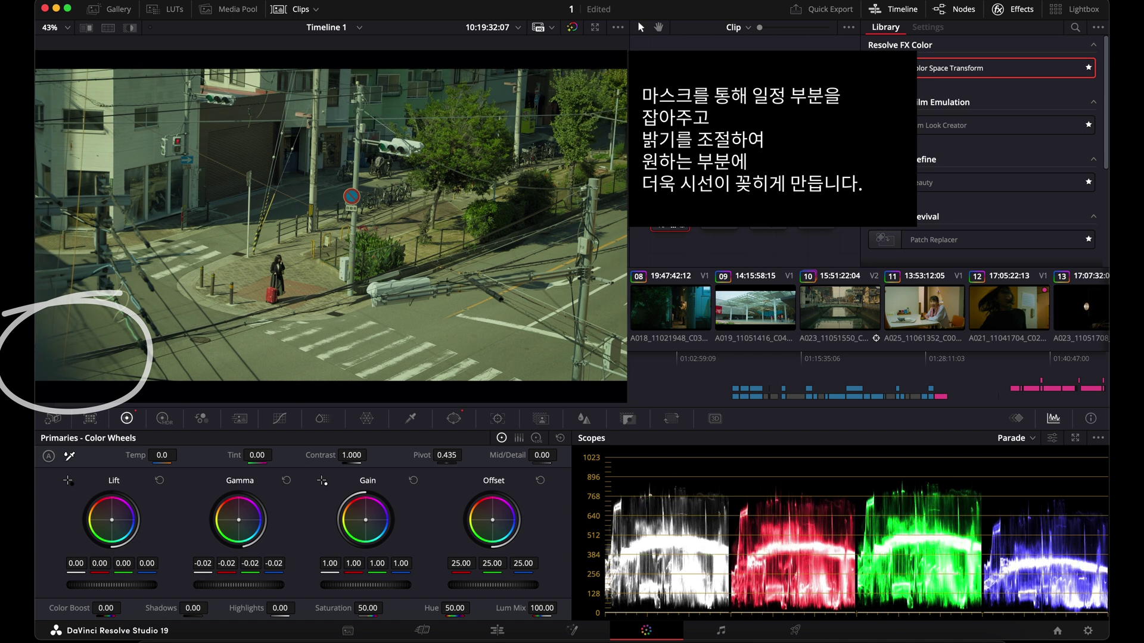
- Apply the Dehancer Pro effect to the grain node and disable all of its tools
left_click(728, 219)
scroll(1053, 114, "down", 3)
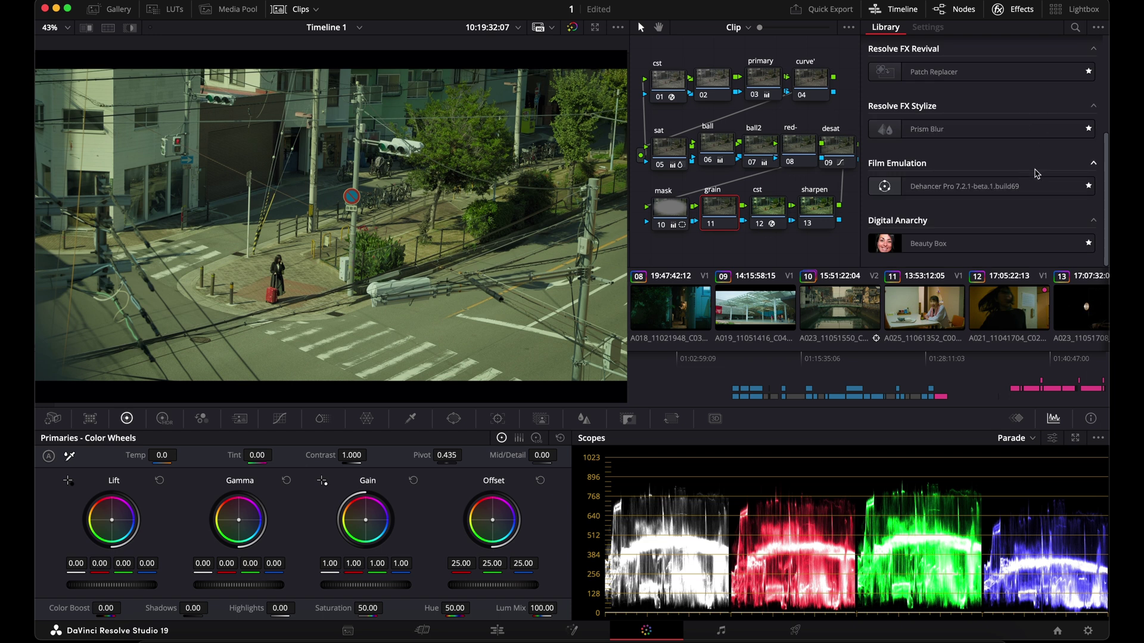
left_click_drag(996, 190, 719, 225)
scroll(1094, 183, "down", 10)
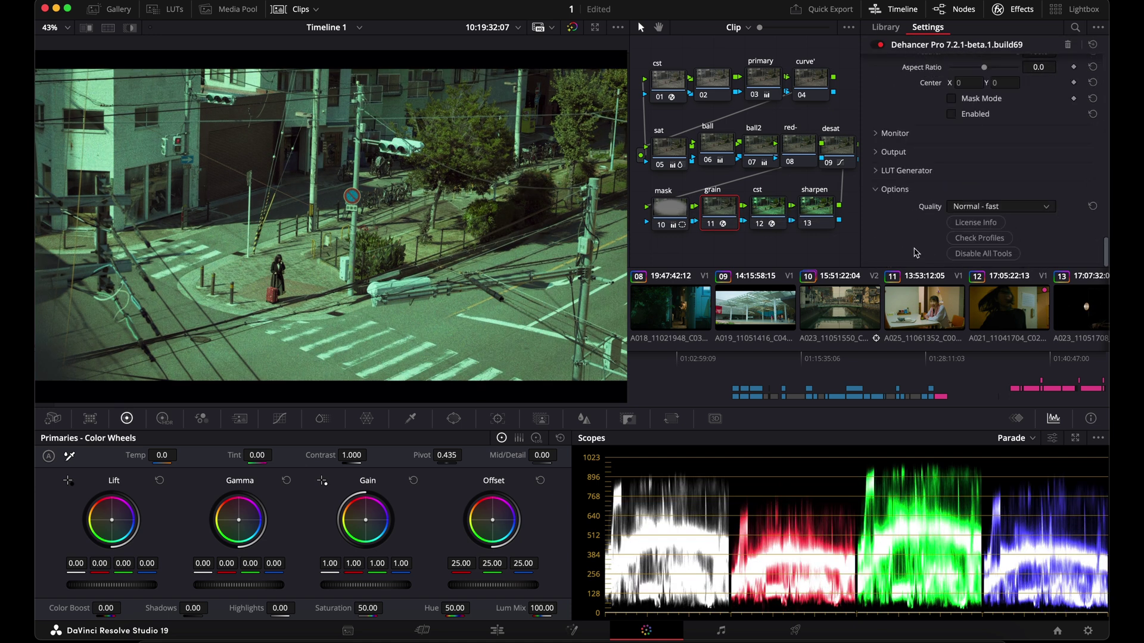
left_click(984, 254)
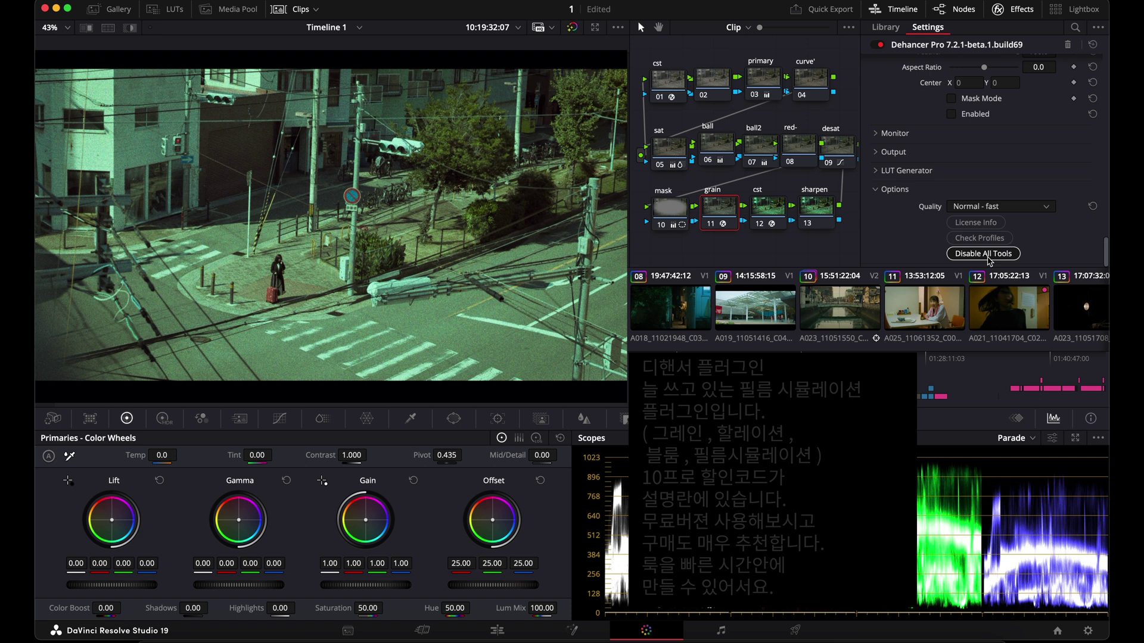
- Enable Dehancer's Bloom with the 35 mm / Super 35 profile, set its amplification to 49.5 and check the result on the woman with the suitcase
scroll(1043, 225, "up", 5)
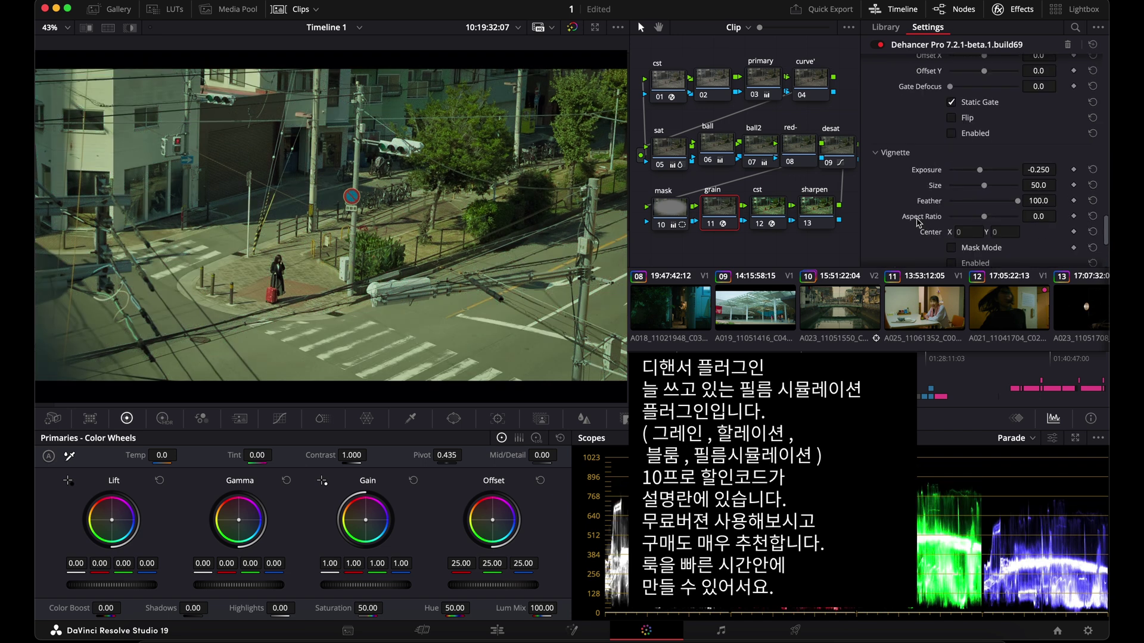
scroll(913, 224, "up", 5)
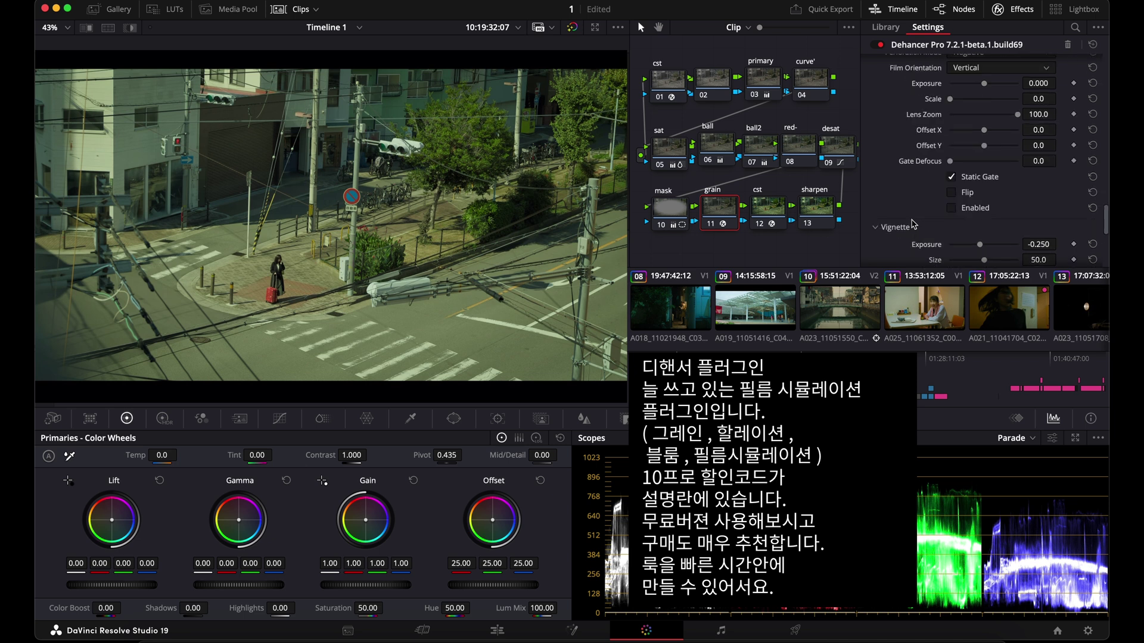
key("alt+f")
scroll(913, 218, "up", 2)
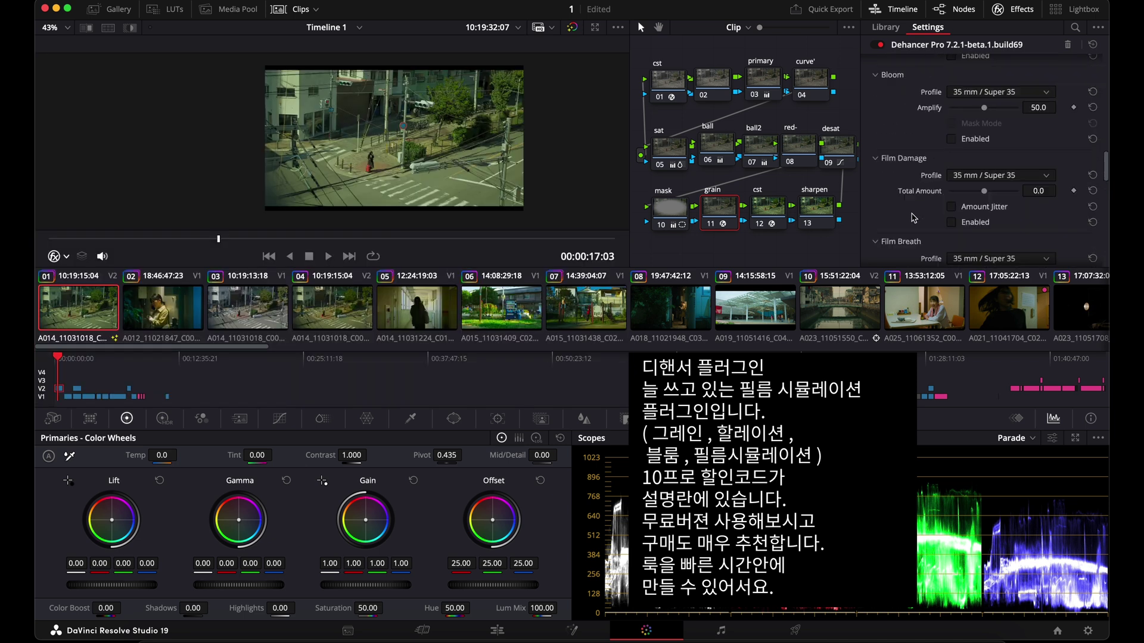
scroll(914, 218, "up", 2)
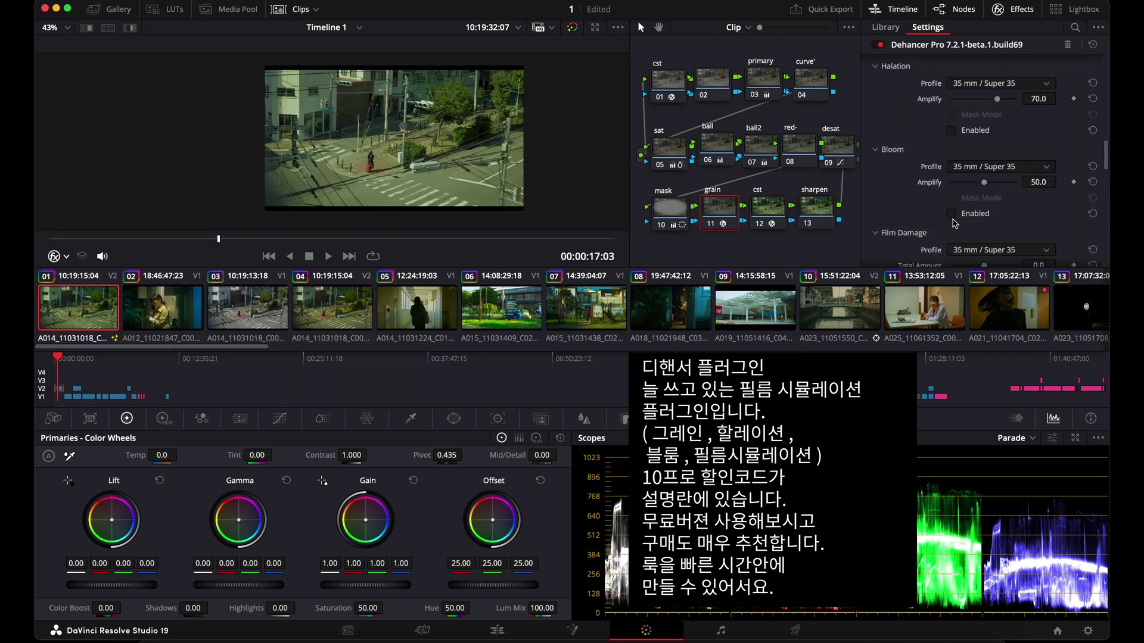
scroll(406, 136, "up", 8)
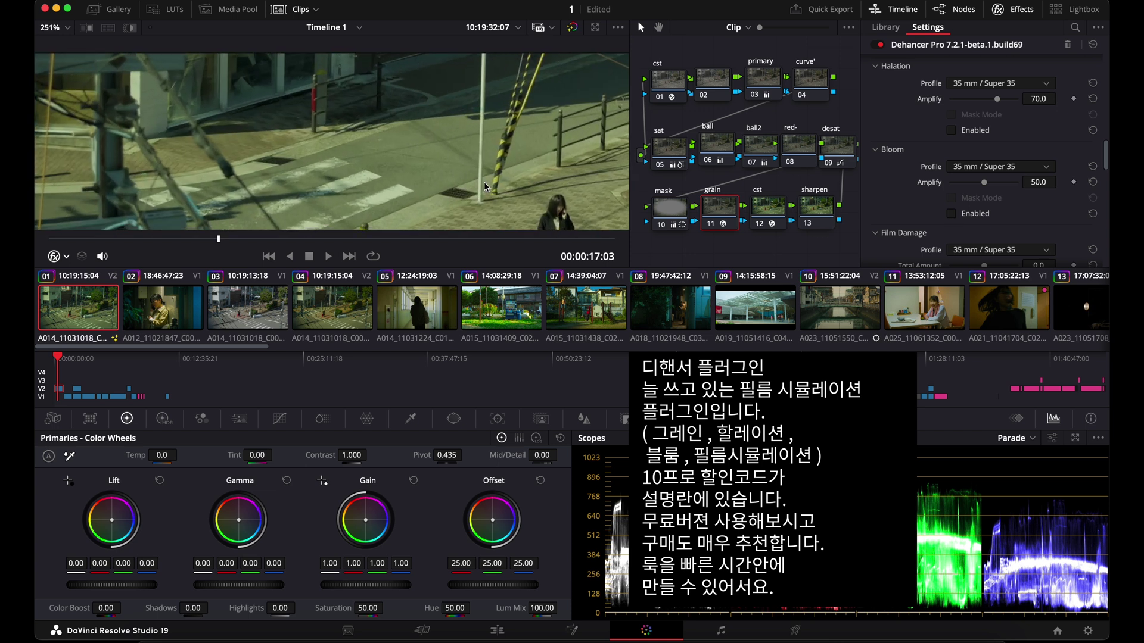
scroll(348, 124, "up", 2)
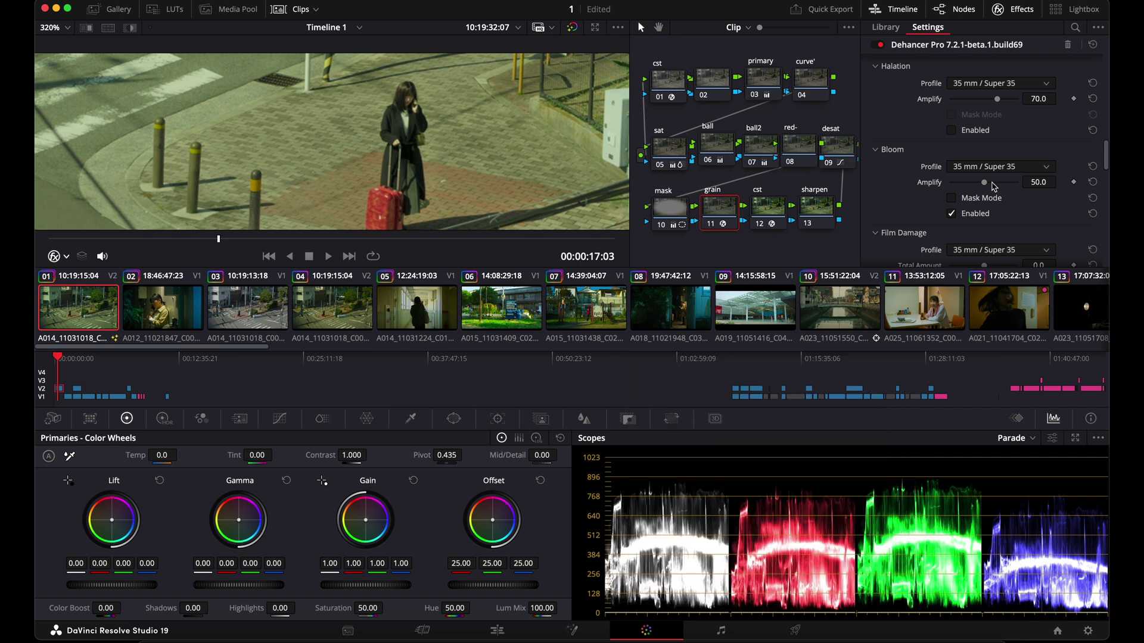
mouse_move(988, 185)
left_mouse_down()
mouse_move(1025, 183)
mouse_move(947, 191)
mouse_move(1007, 188)
mouse_move(974, 194)
left_mouse_up()
scroll(548, 137, "down", 8)
scroll(549, 136, "up", 6)
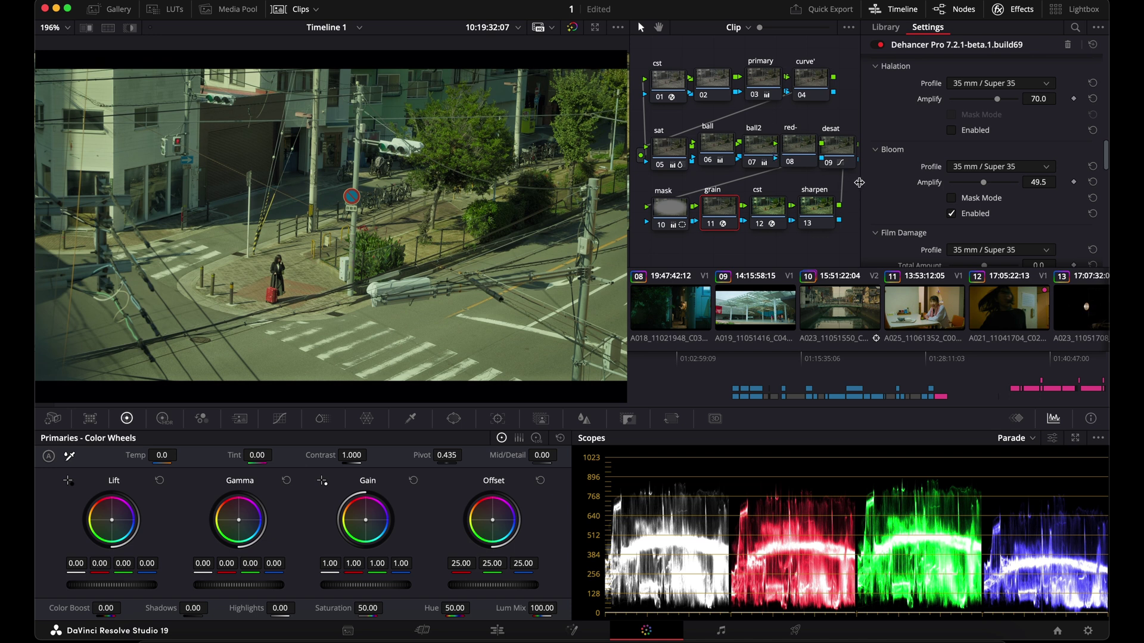
- Sharpen the image in the sharpen node by lowering the linked blur radius, trying 0.20 before settling on 0.47
left_click(821, 208)
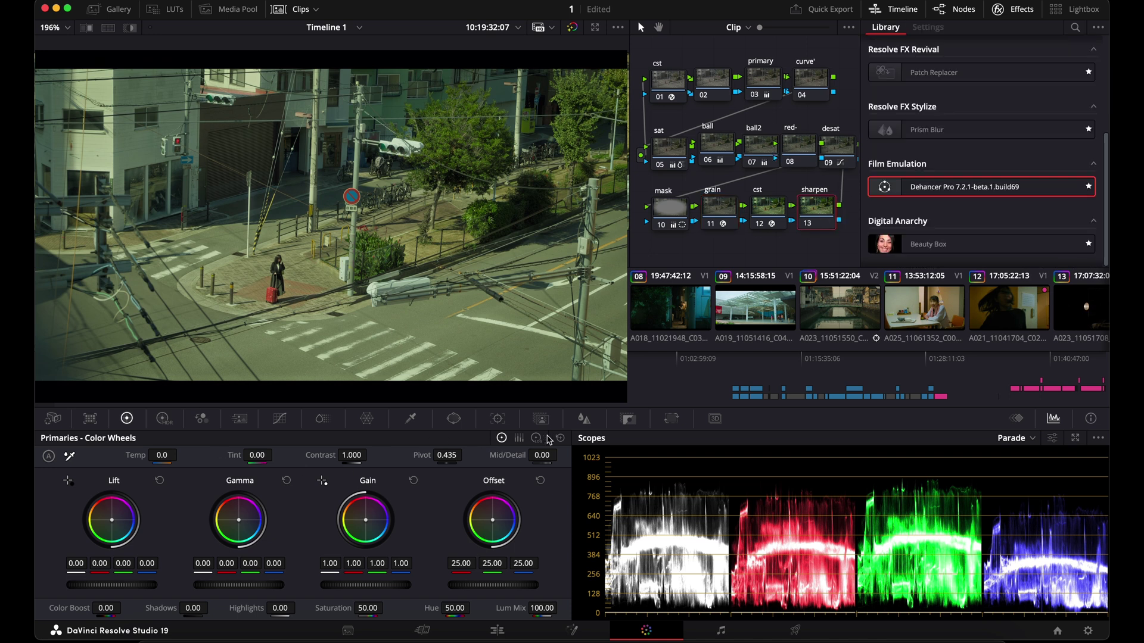
left_click(583, 419)
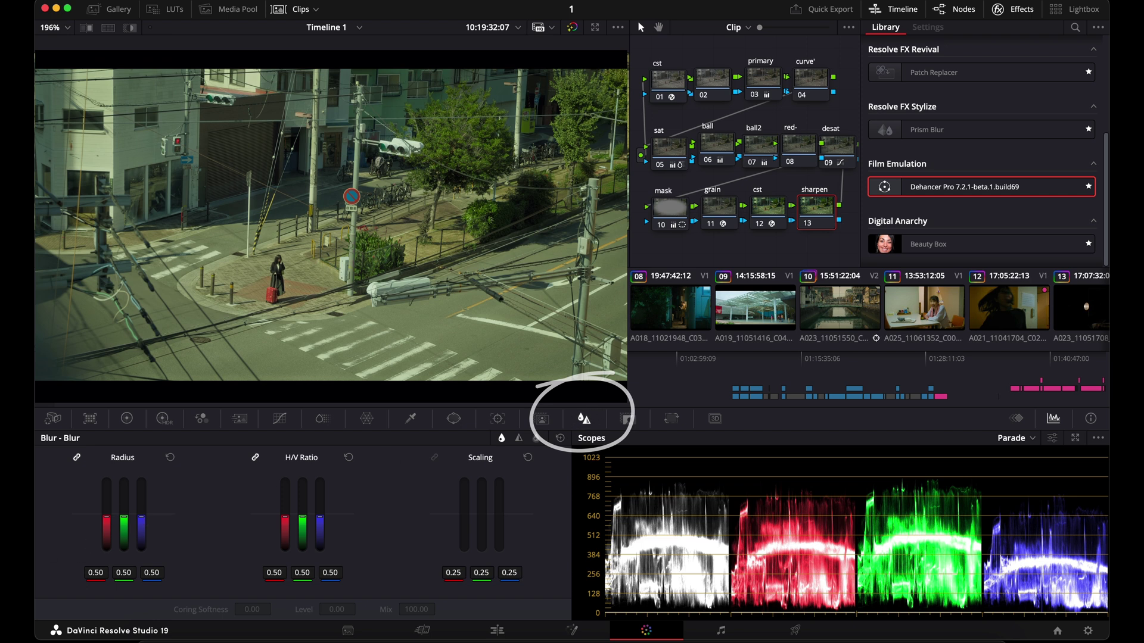
left_click_drag(141, 515, 141, 518)
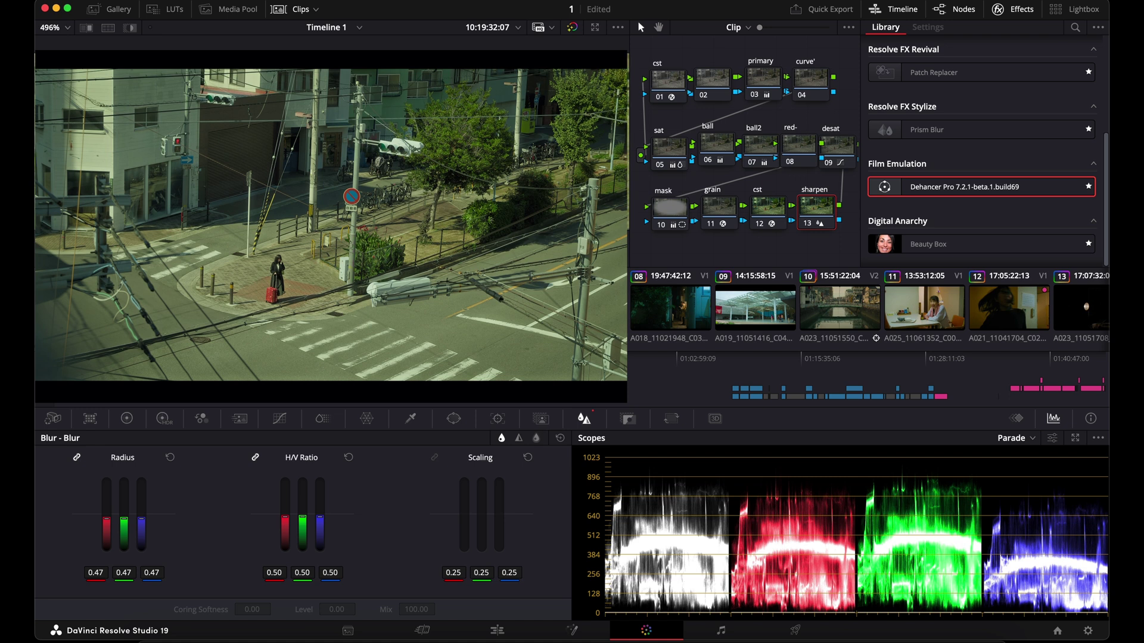
left_click_drag(141, 519, 141, 529)
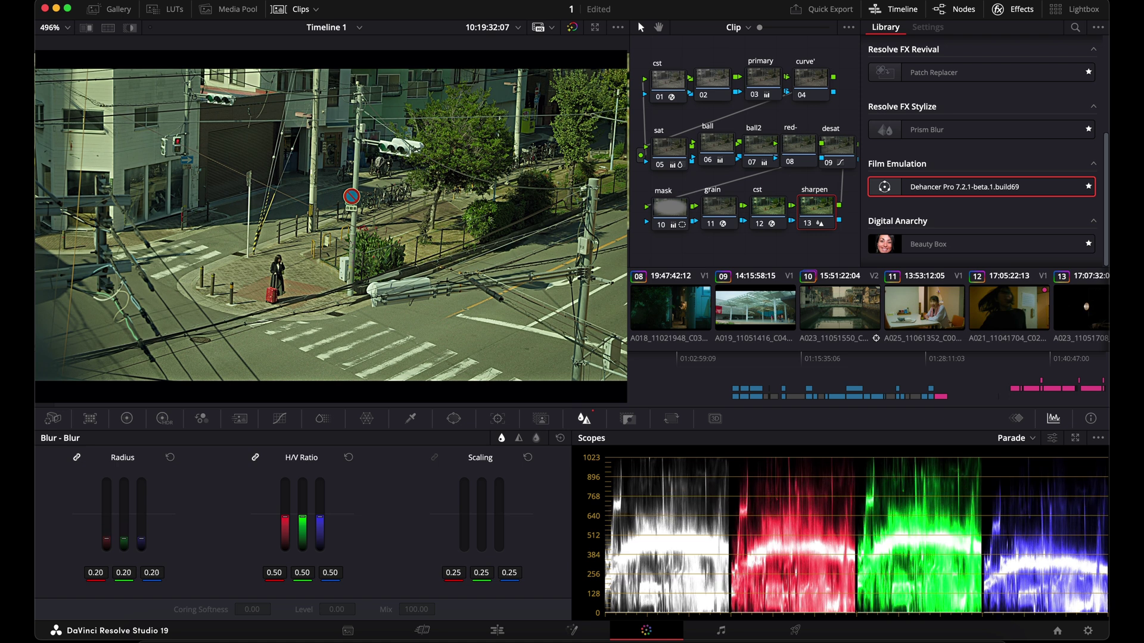
left_click_drag(141, 527, 142, 518)
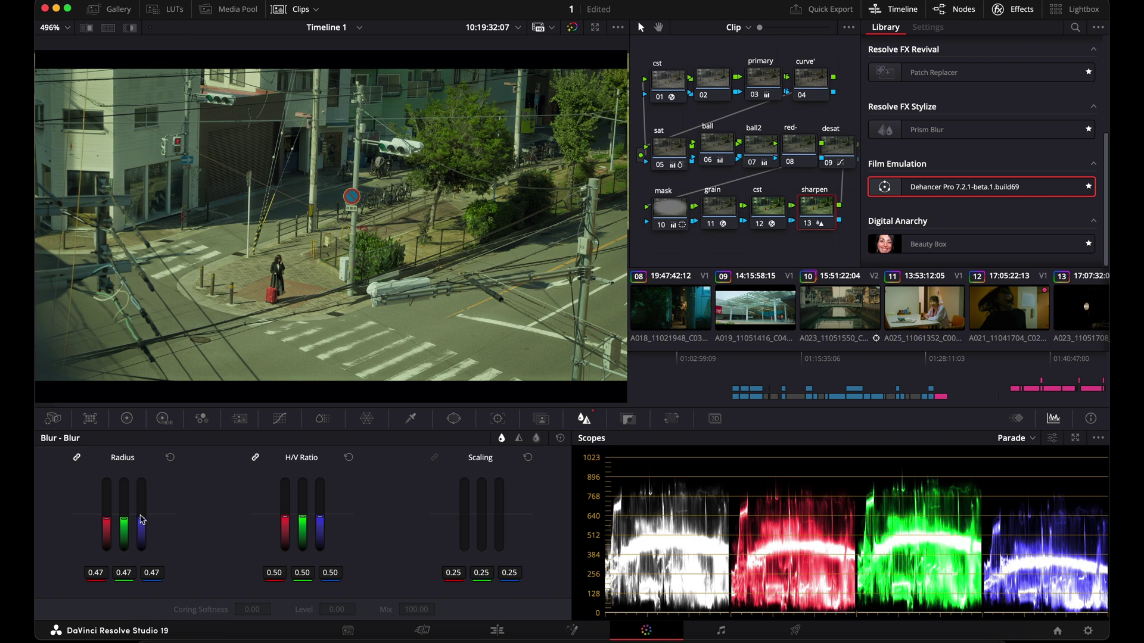
- Rebalance the ball2 node's offset to red 25.05, green 25.86 and blue 24.05, and set the primary node's temperature to 176 and tint to -2.70
key("super+z")
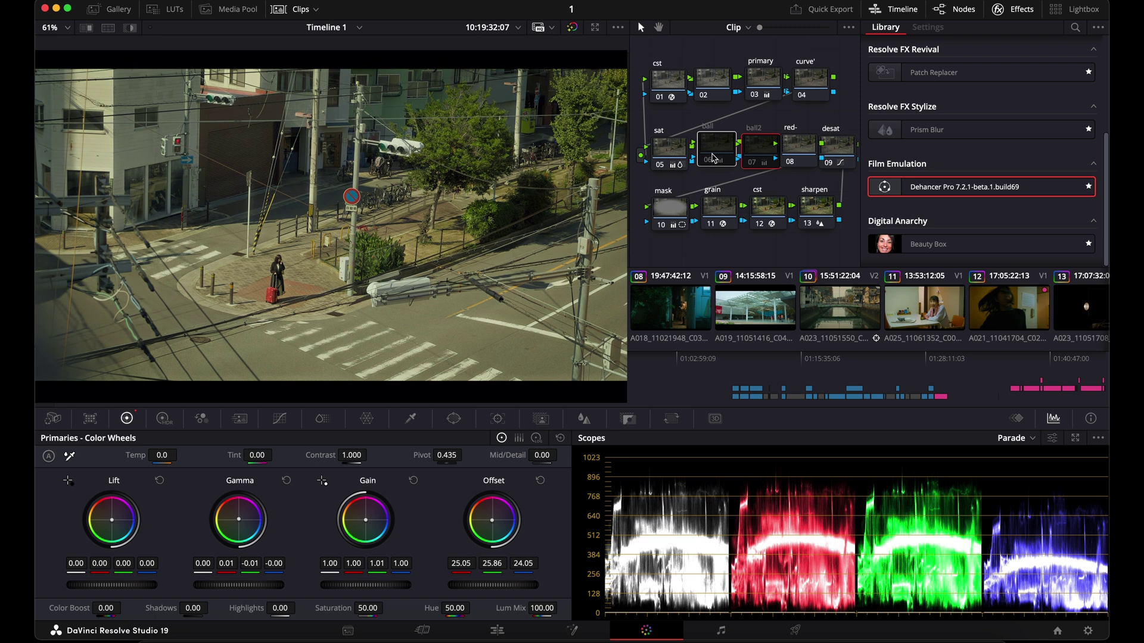
left_click(714, 158)
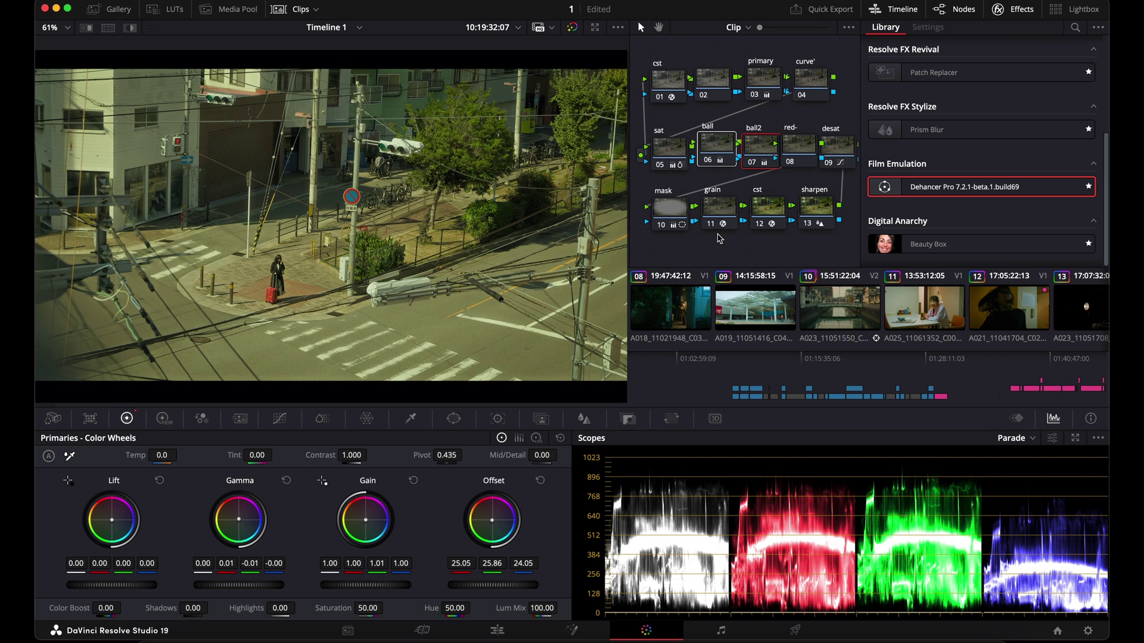
left_click(769, 78)
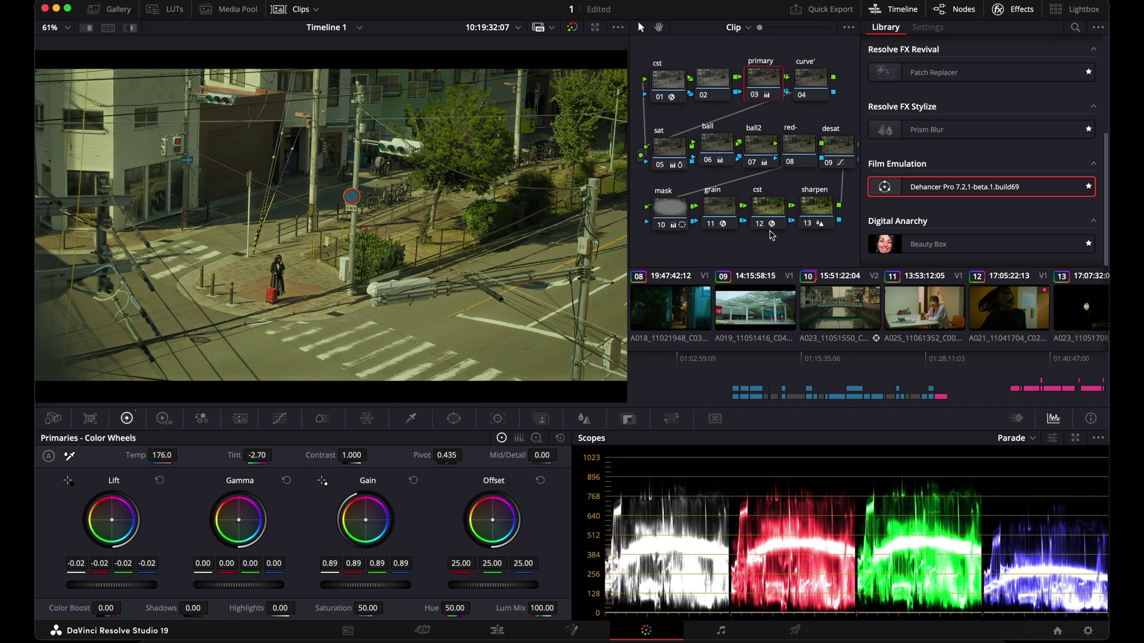
- View the alternative version of the grade with only its color space transform nodes enabled for comparison
key("super+z")
key("super+z")
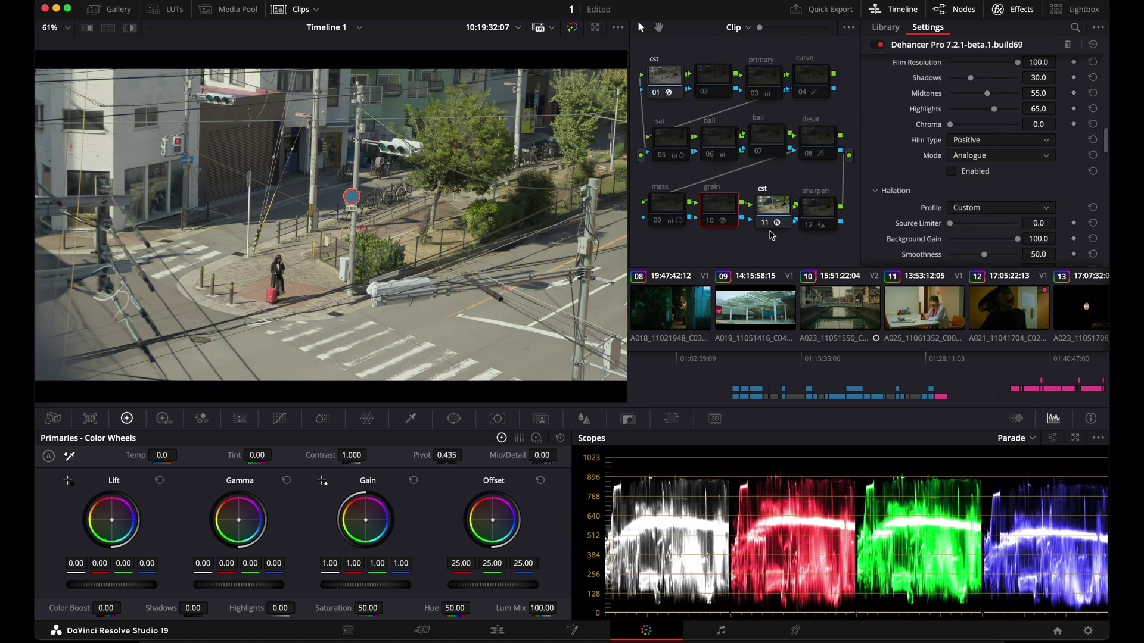